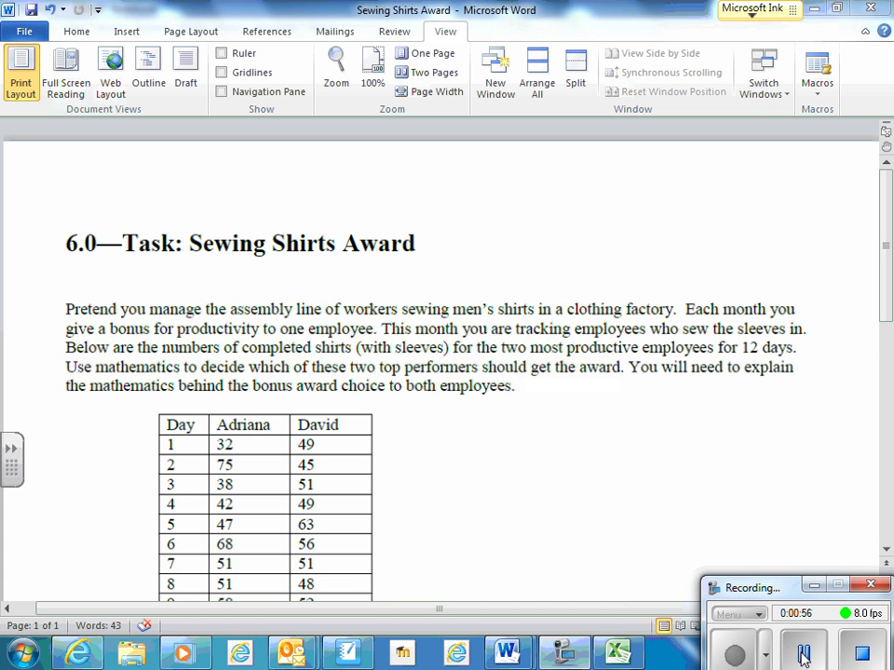
Step: Switch to Excel and enter the heading Day in cell A1 of the blank workbook
mouse_move(615, 657)
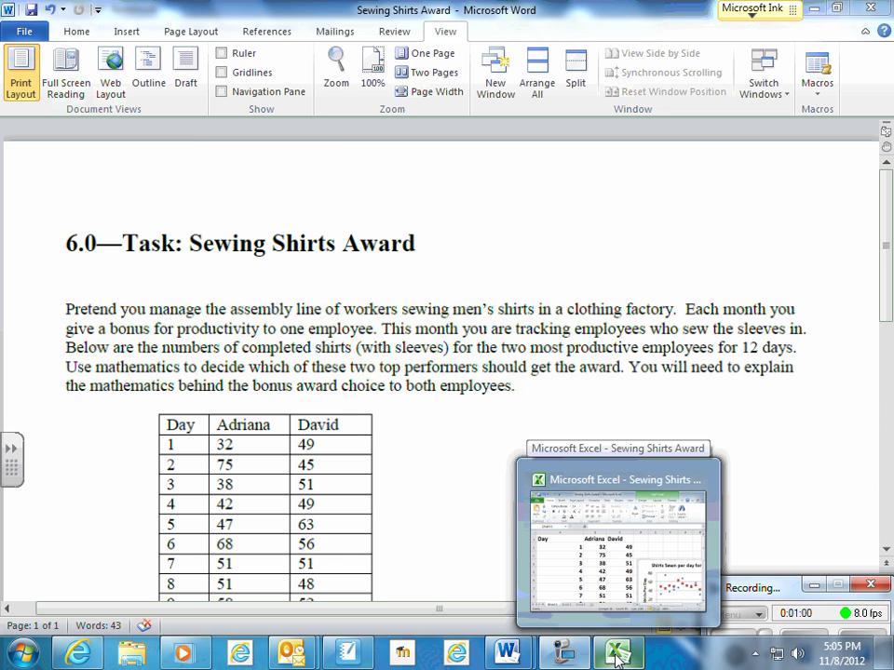
click(616, 657)
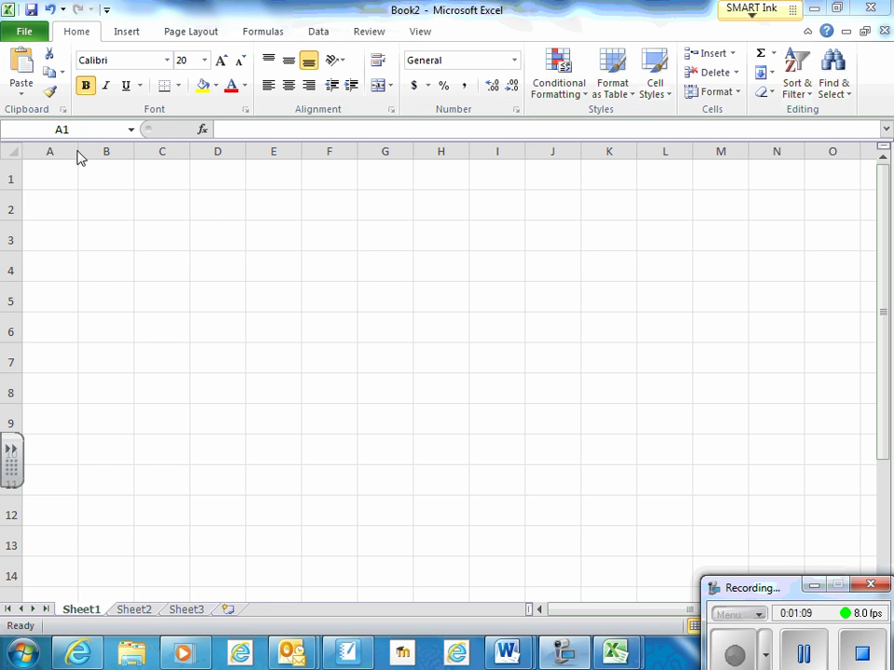
click(48, 175)
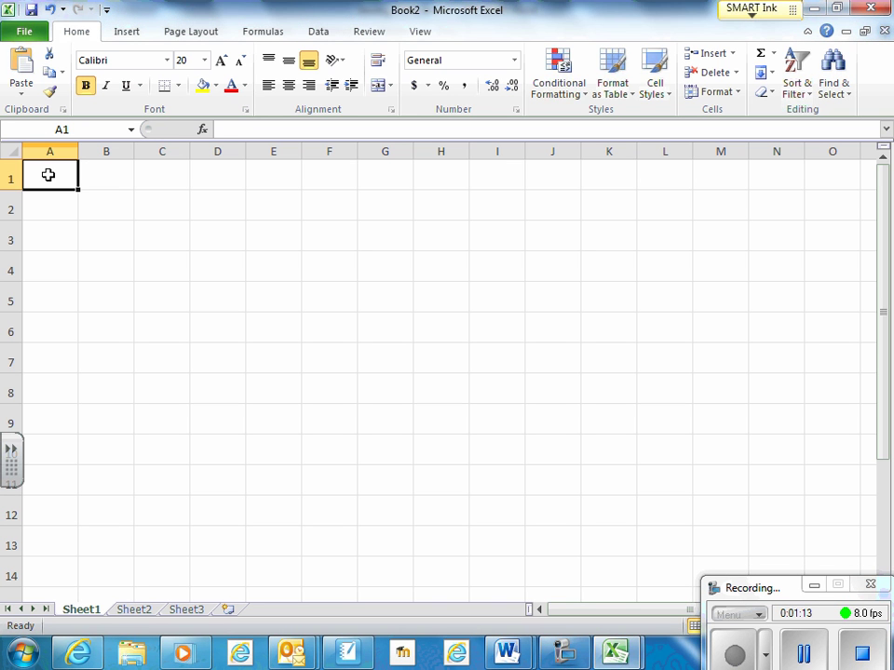
text(Day)
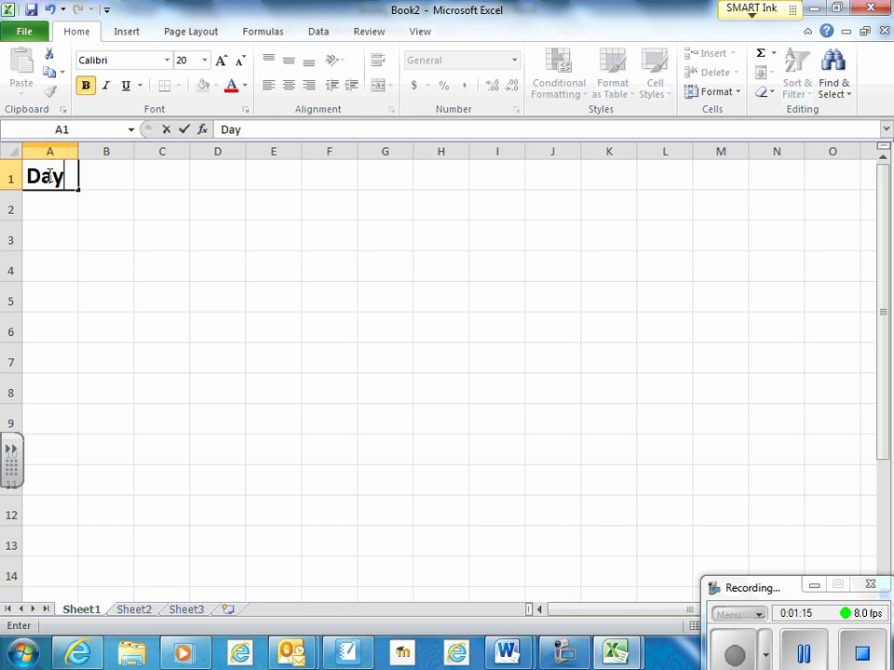
Step: Enter the first employee's name as the heading in B1 and widen column B to fit it
click(109, 168)
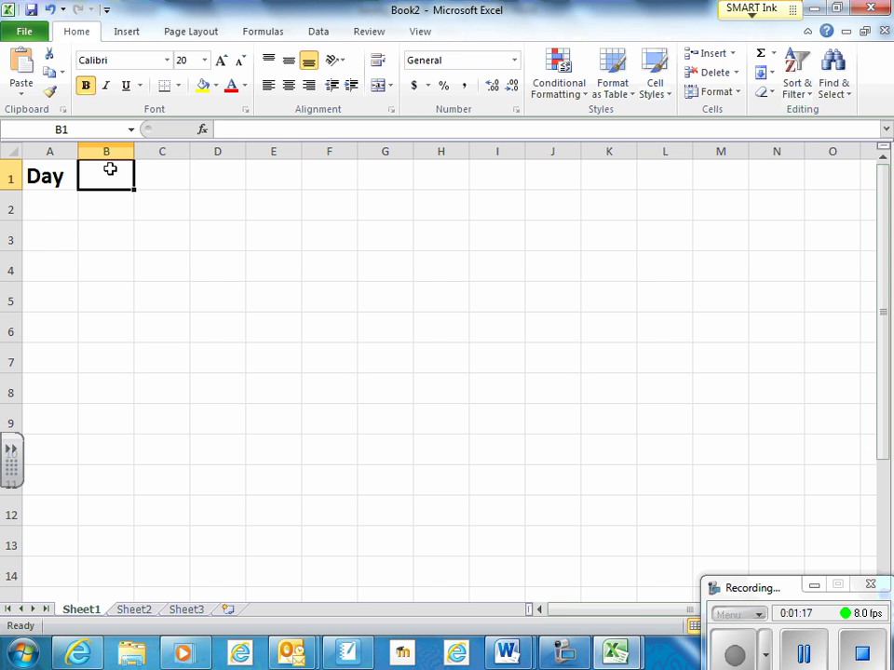
text(Adra)
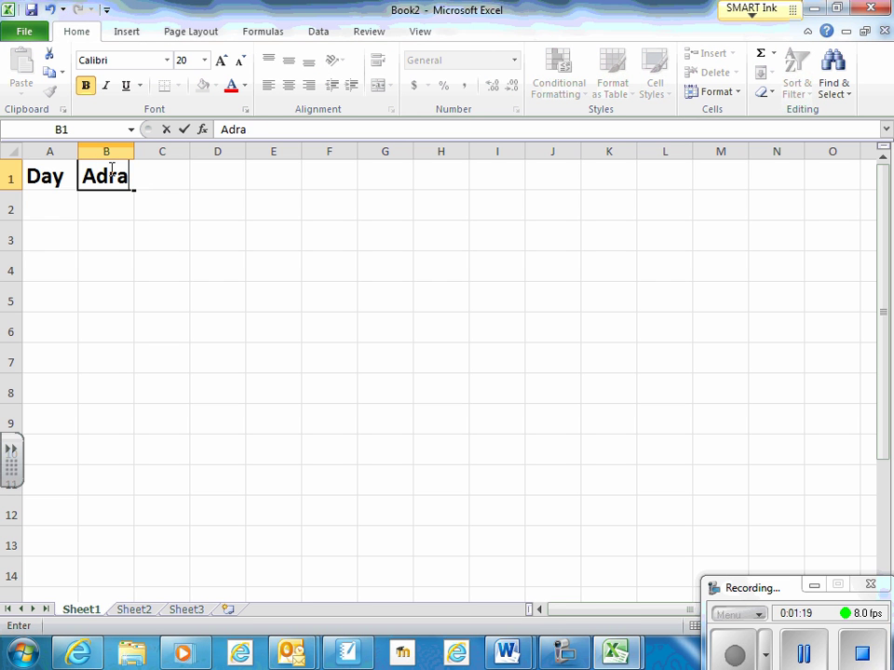
key(BackSpace)
text(ians)
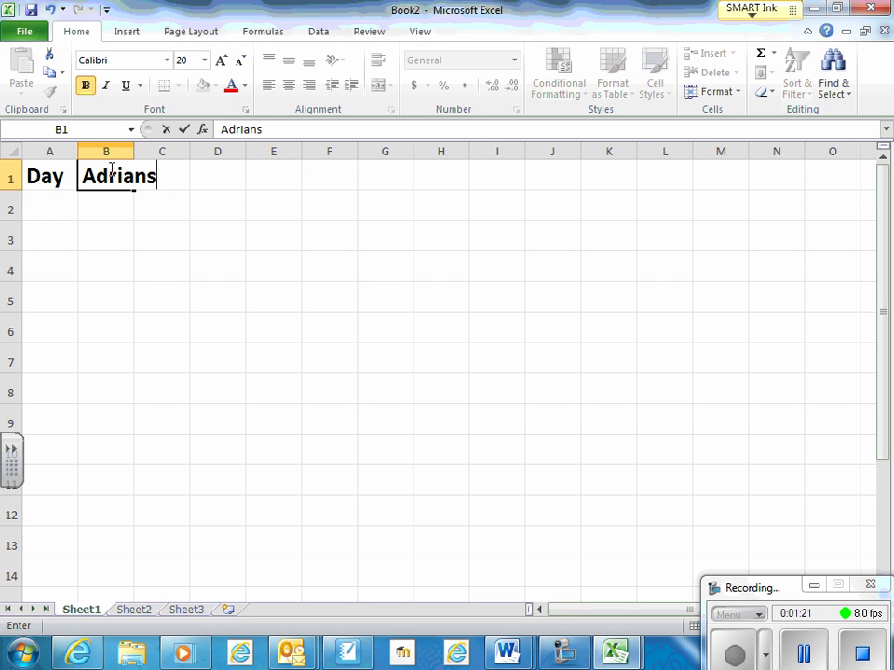
key(BackSpace)
text(a)
key(Return)
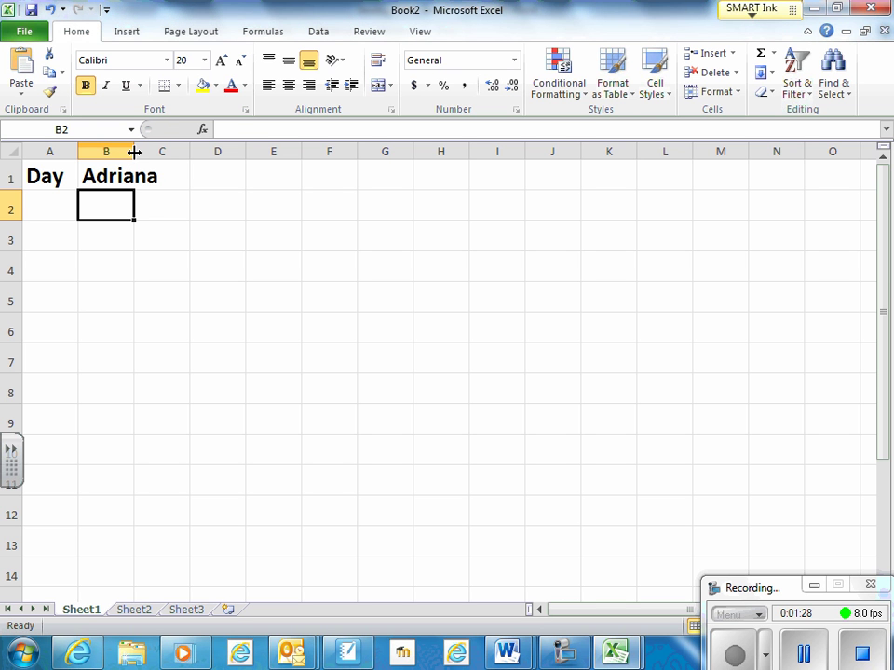
drag(134, 151, 178, 151)
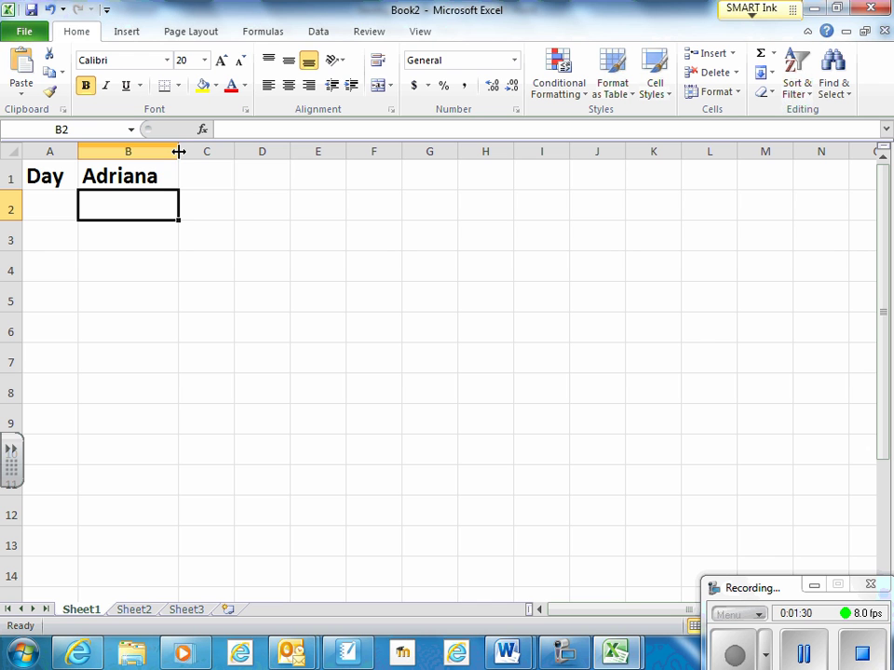
Step: Enter the second employee's name as the heading in C1 and widen column C to fit it
click(203, 173)
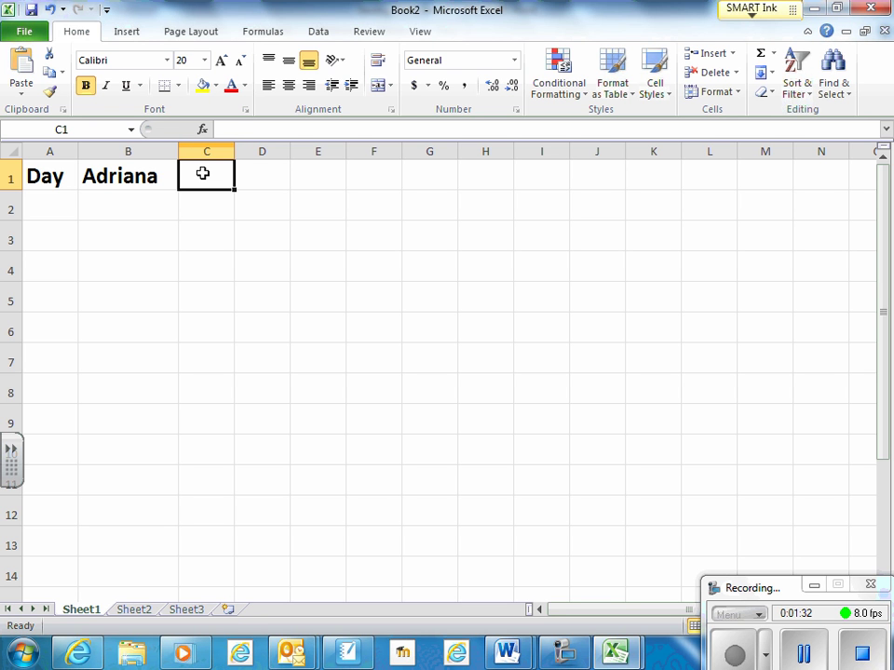
text(David)
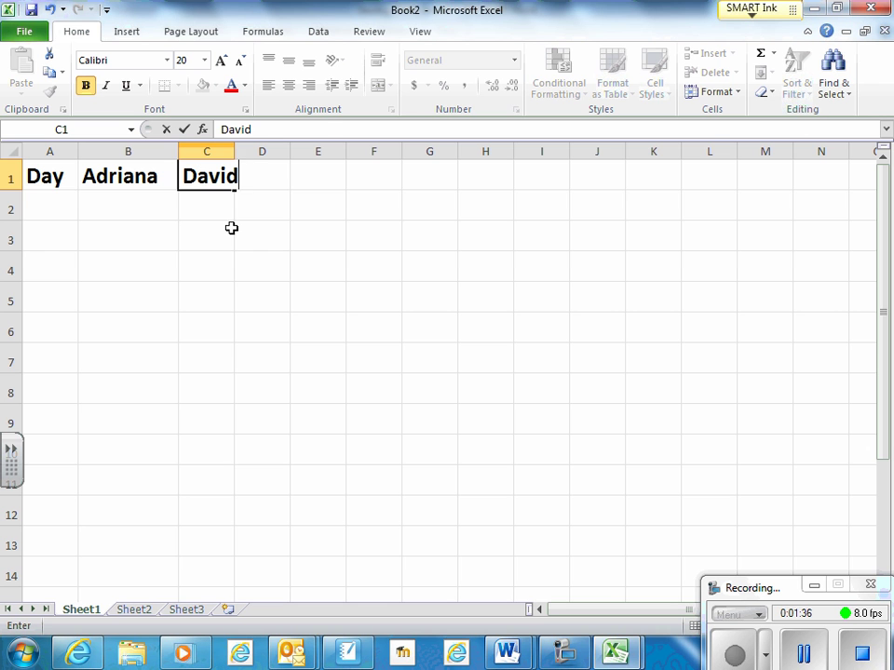
key(Return)
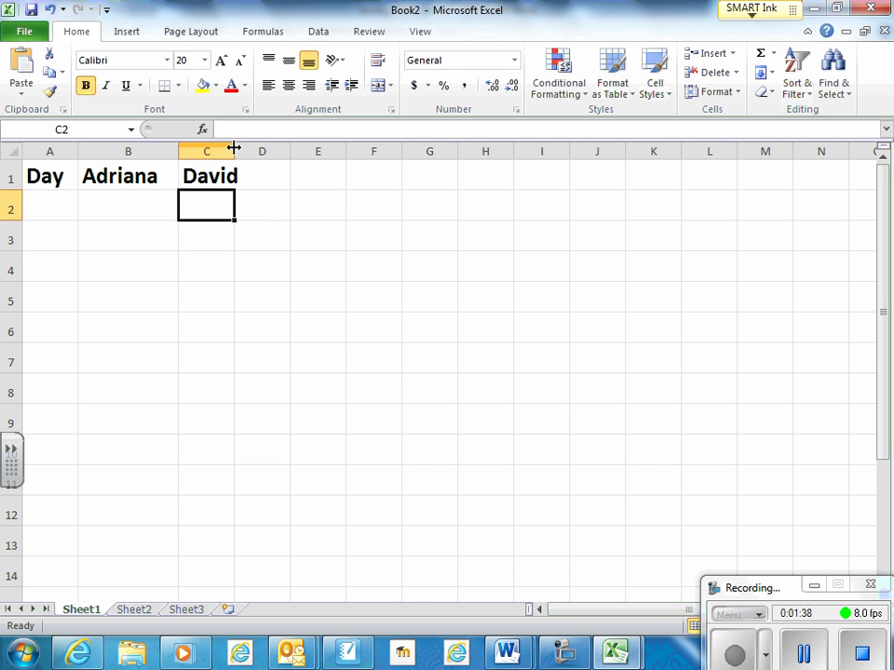
drag(234, 150, 247, 150)
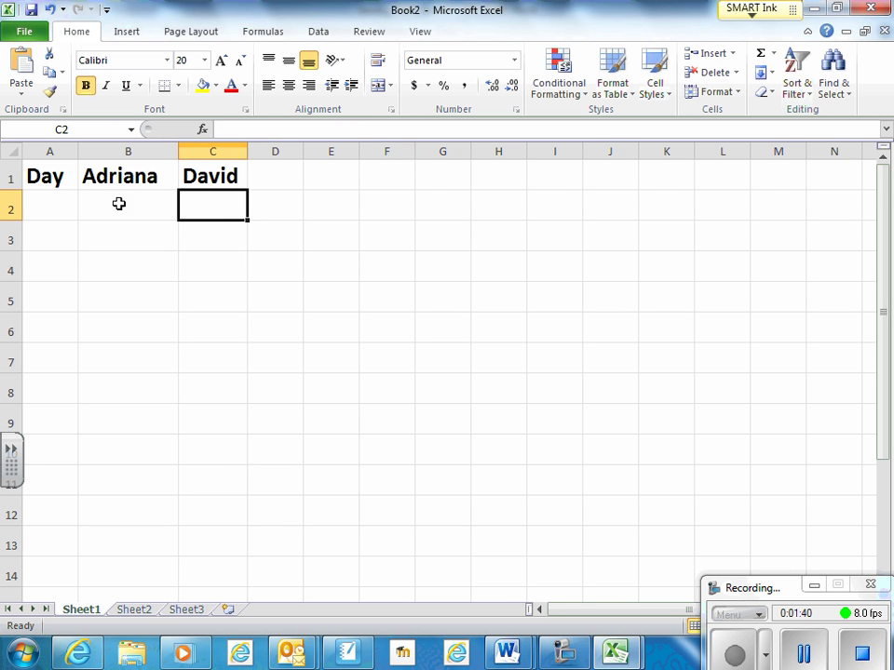
Step: Number the days 1 to 12 in A2:A13 by entering 1 and 2 and extending the series
click(68, 203)
text(1)
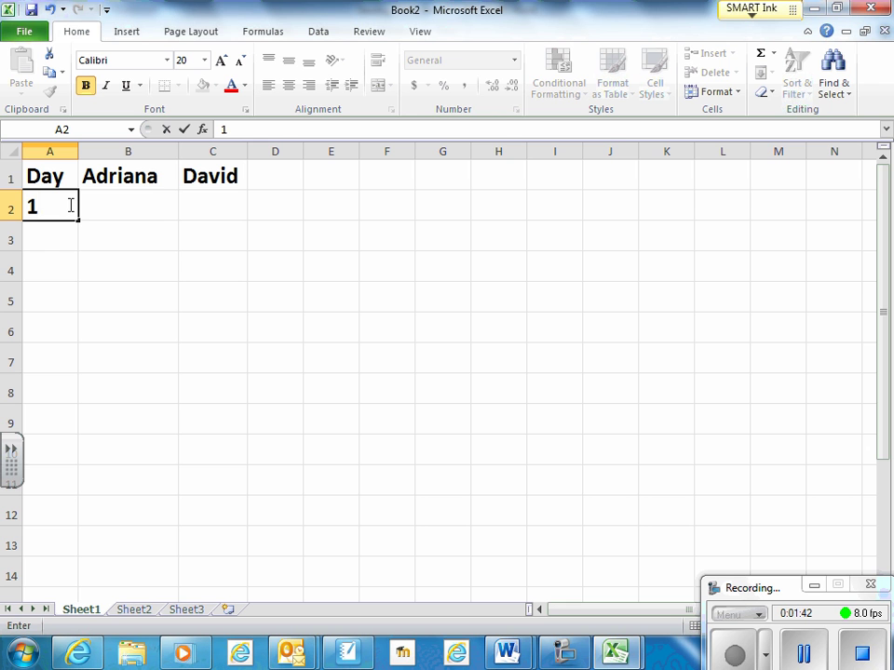
key(Return)
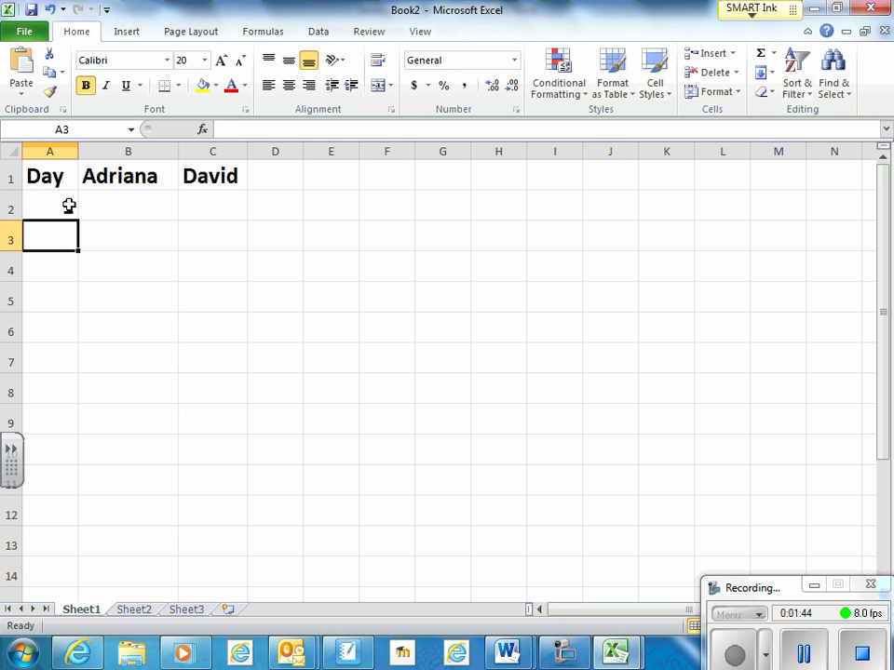
text(2)
key(Return)
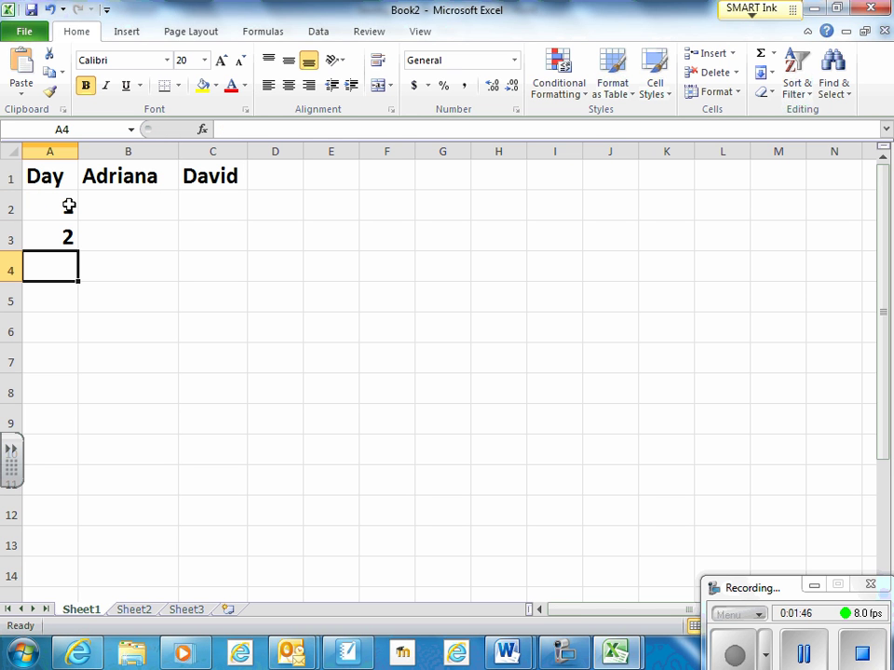
drag(58, 203, 58, 238)
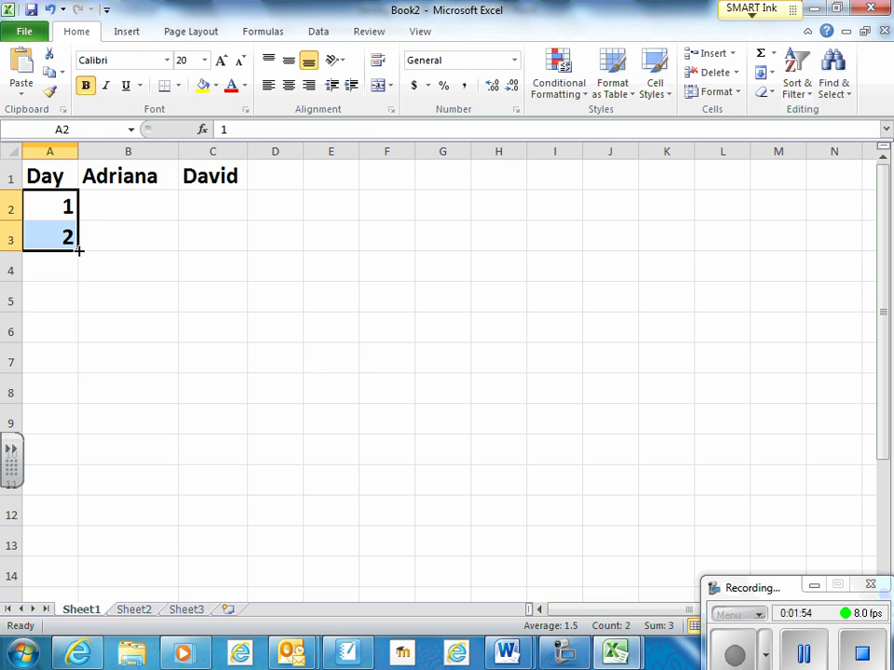
drag(79, 250, 75, 548)
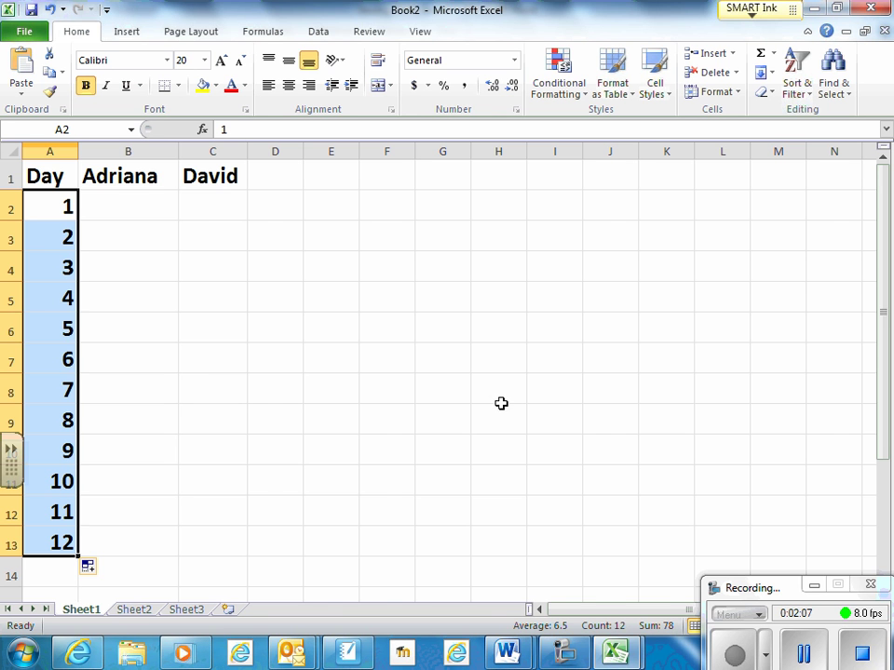
click(742, 659)
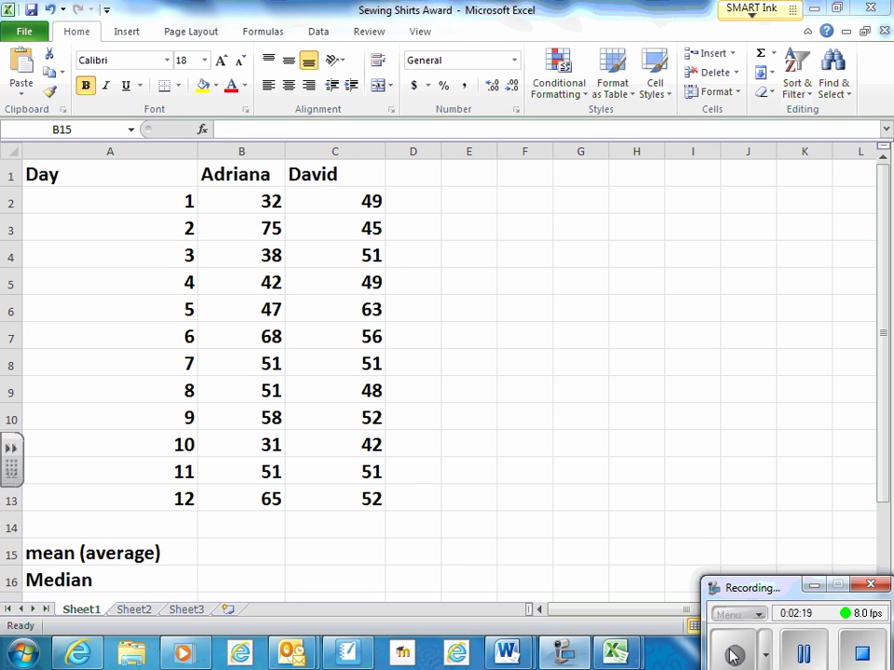
click(65, 553)
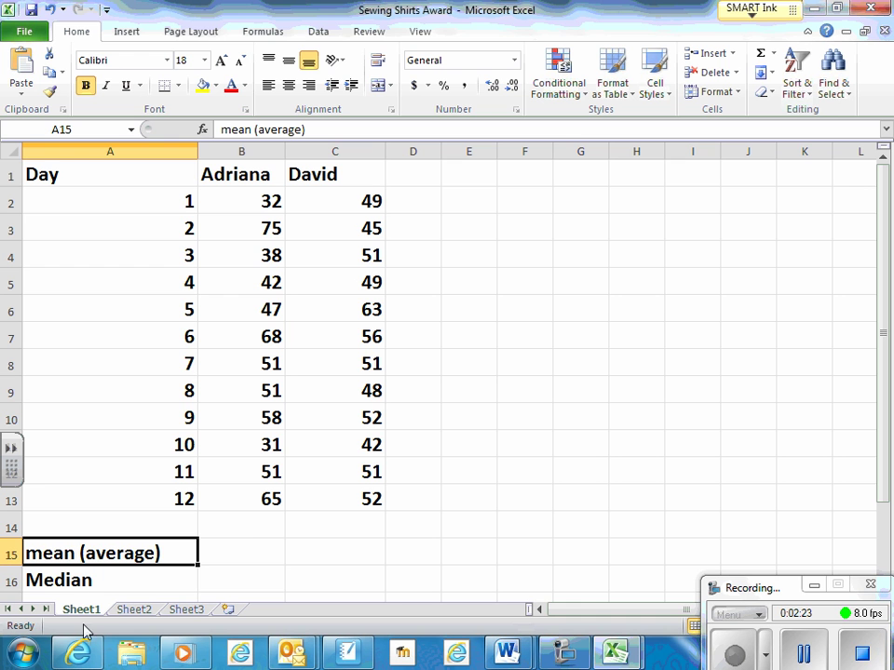
click(80, 579)
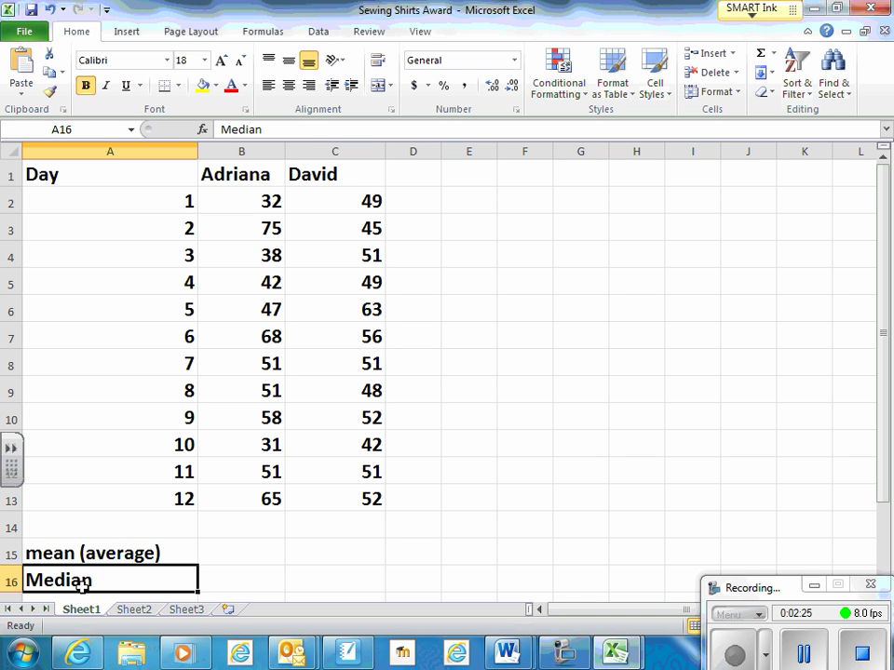
Step: Calculate the mean of B2:B13 in B15 with the AVERAGE function and copy the formula across to C15
click(246, 550)
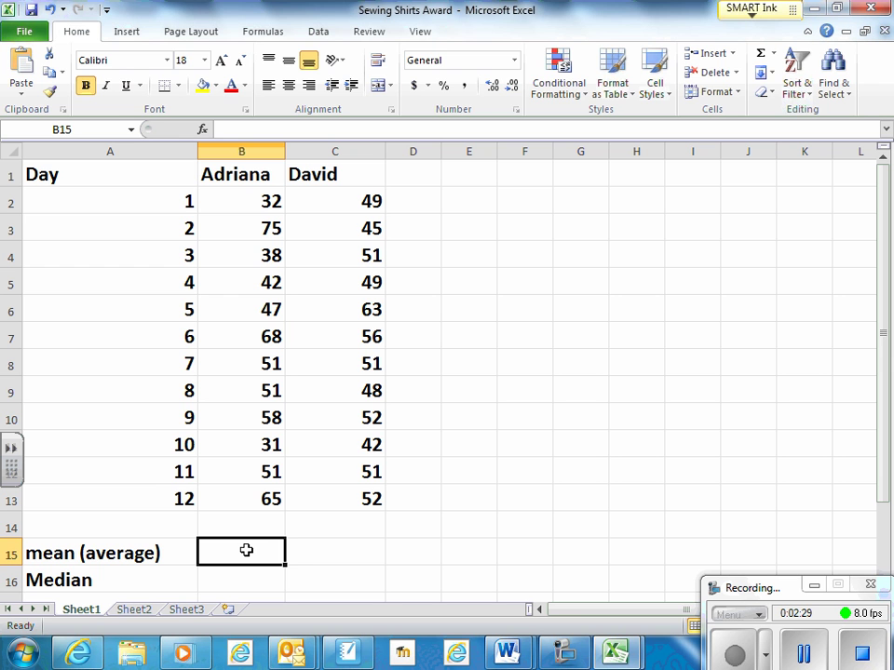
text(=)
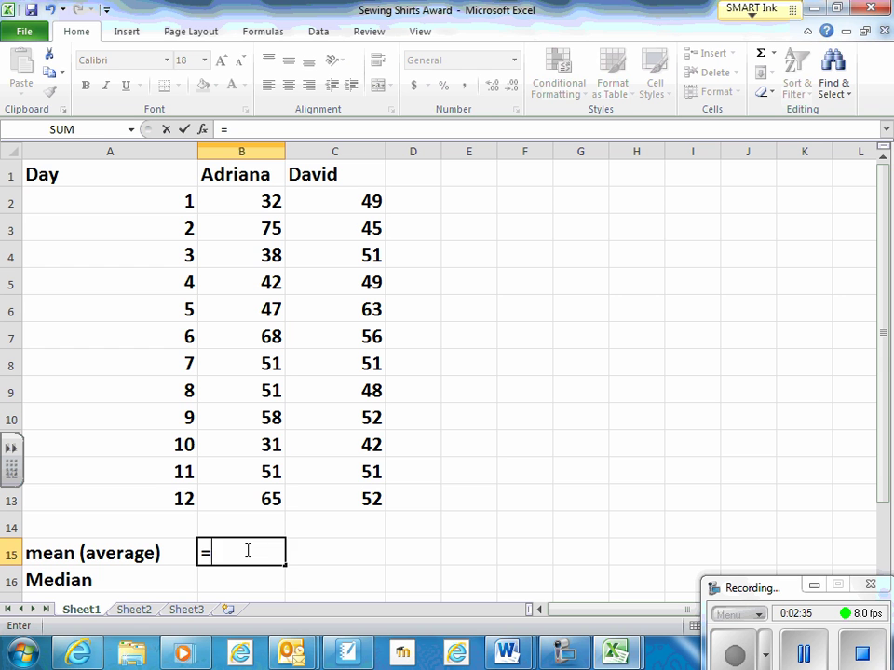
text(av)
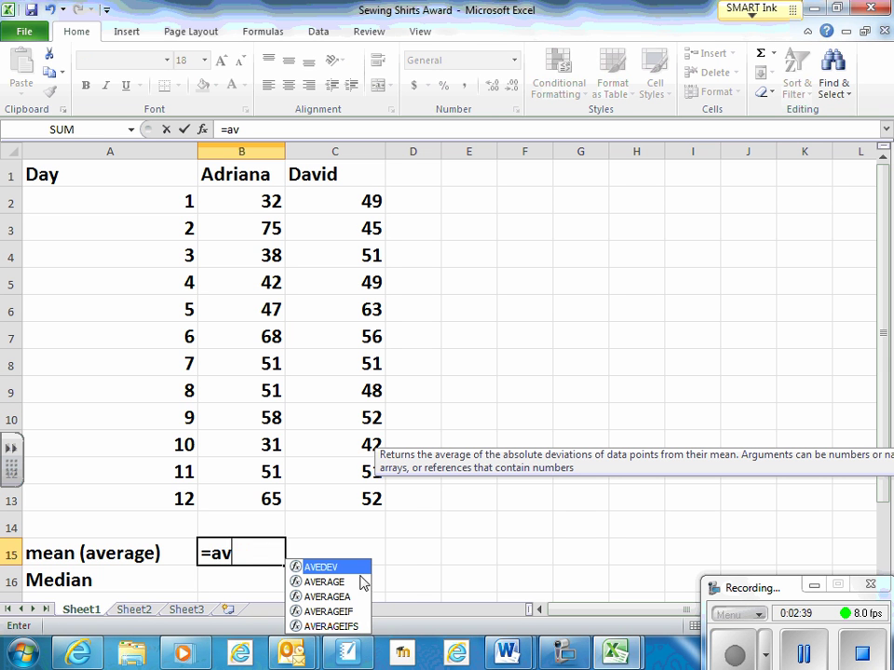
double_click(324, 584)
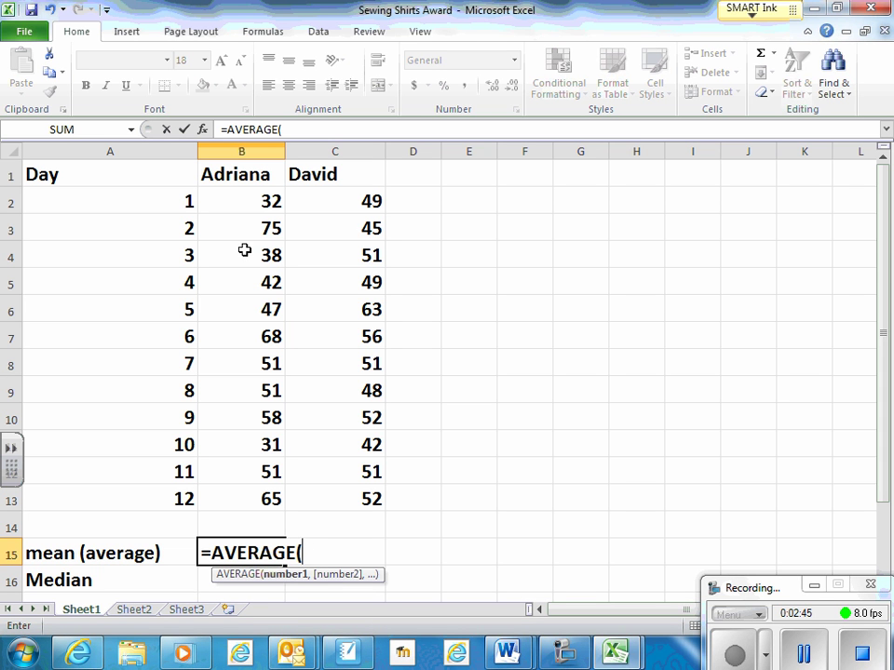
click(244, 203)
drag(248, 214, 260, 493)
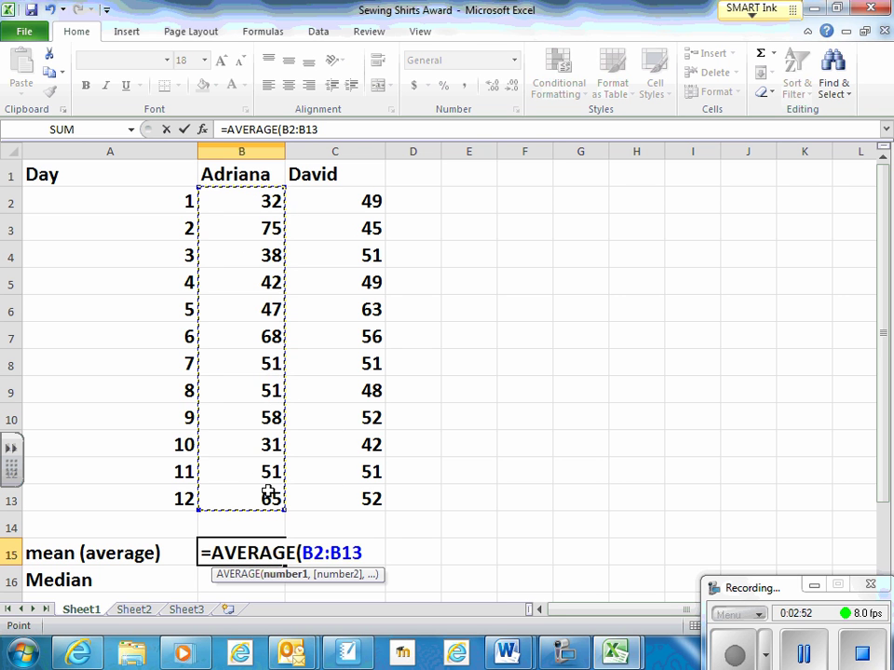
key(Return)
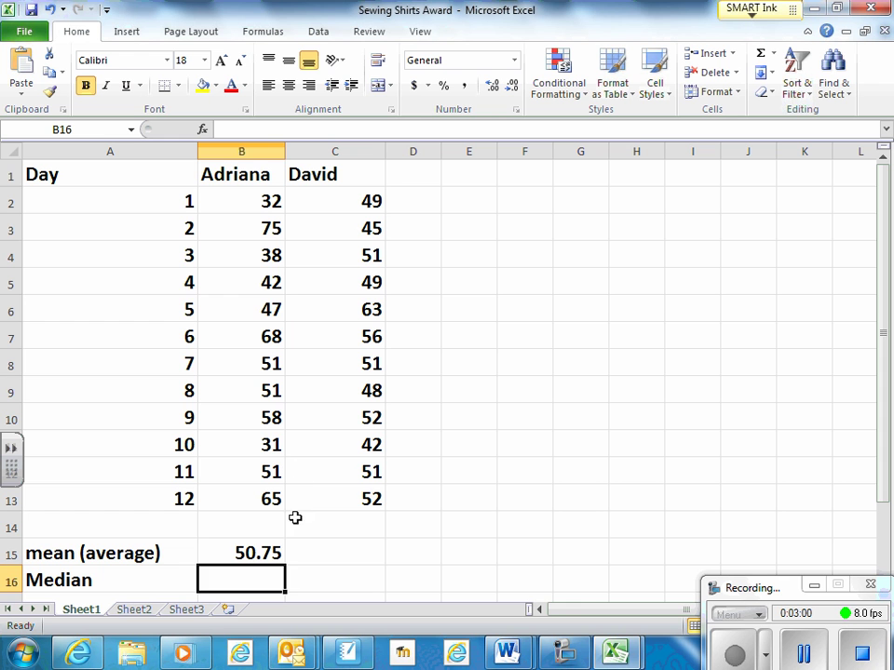
click(263, 553)
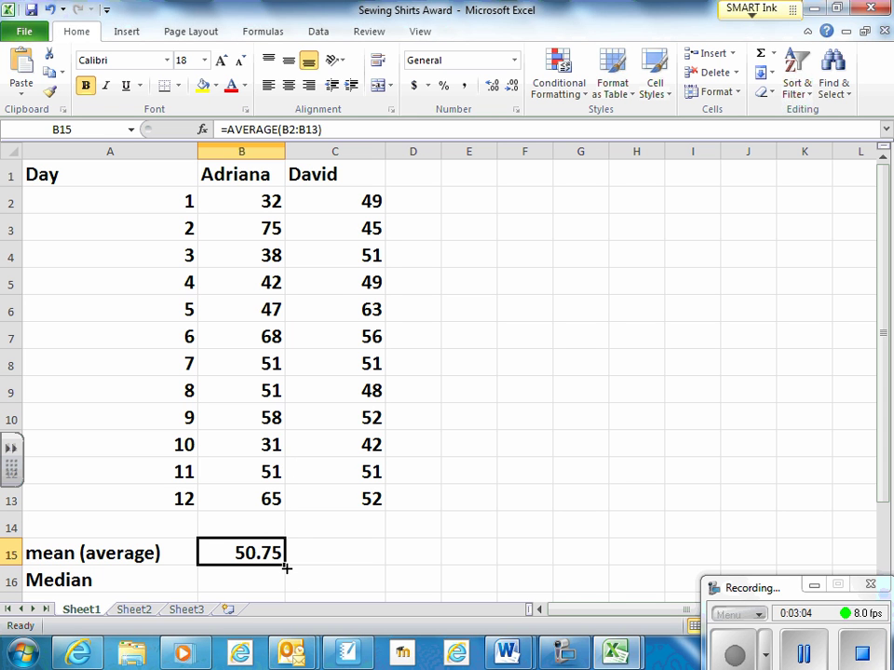
drag(285, 565, 363, 571)
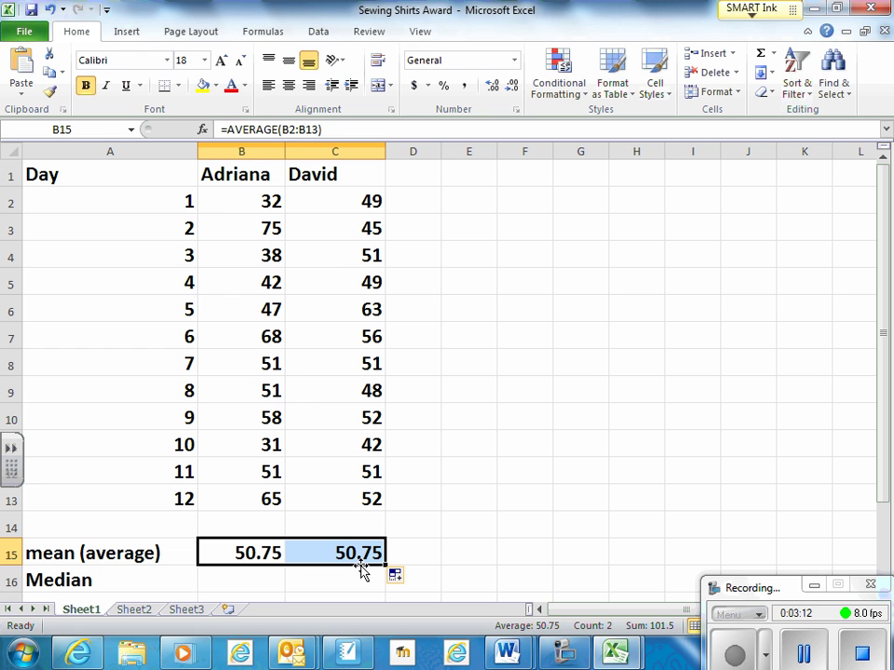
Step: Test the mean's recalculation by setting B2 to 33, and restore the cell to 32
click(248, 197)
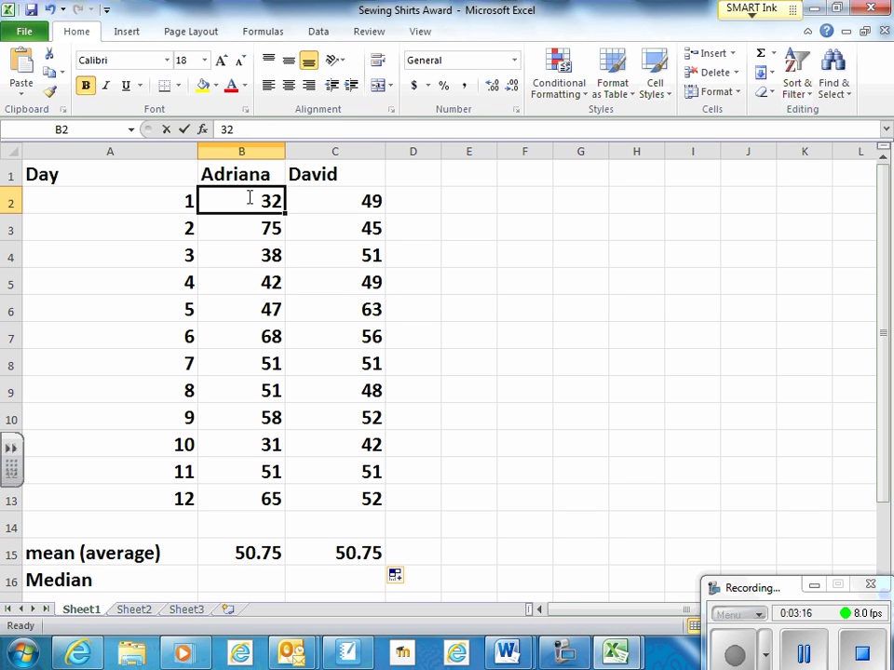
text(33)
key(Return)
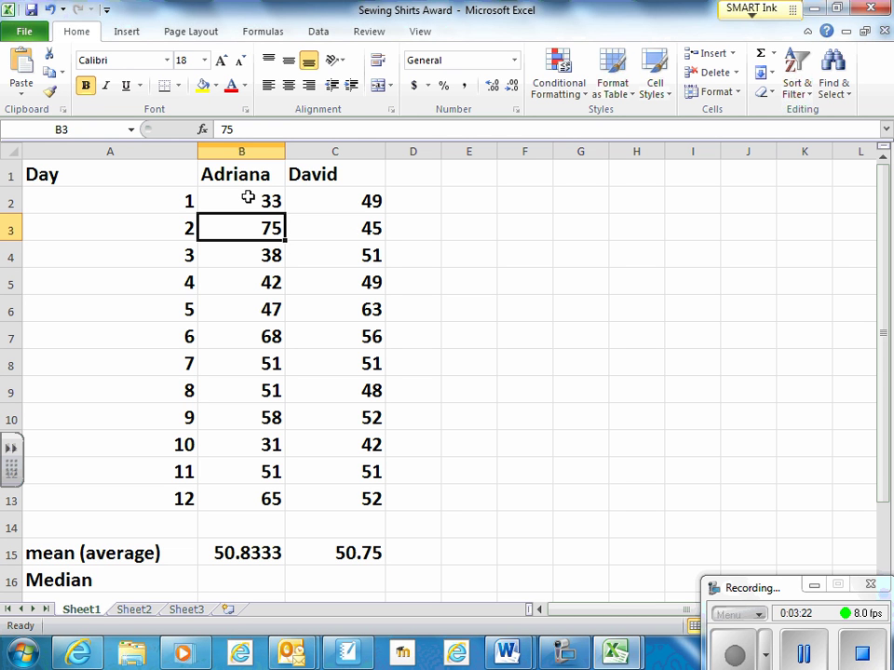
click(248, 197)
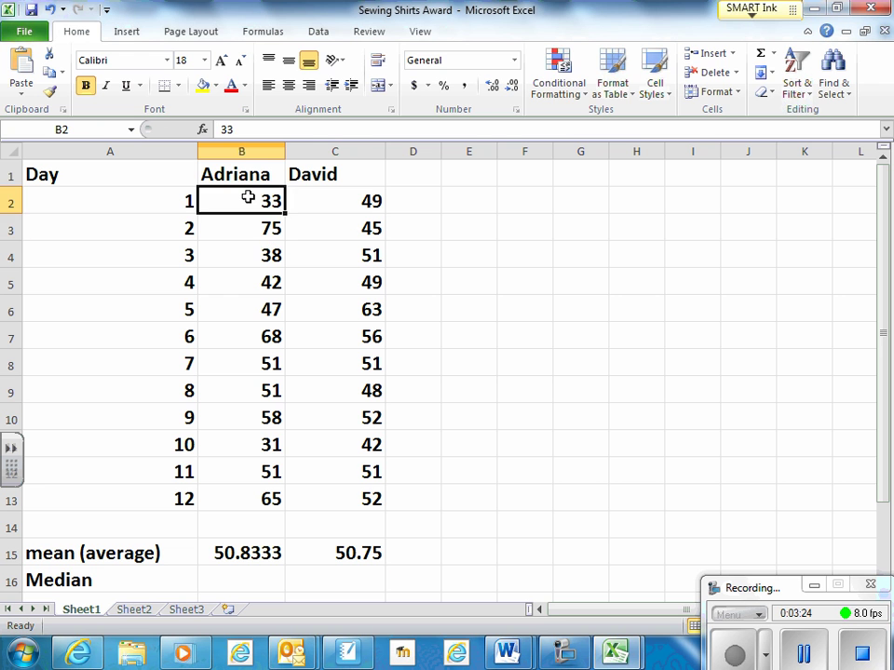
text(32)
key(Return)
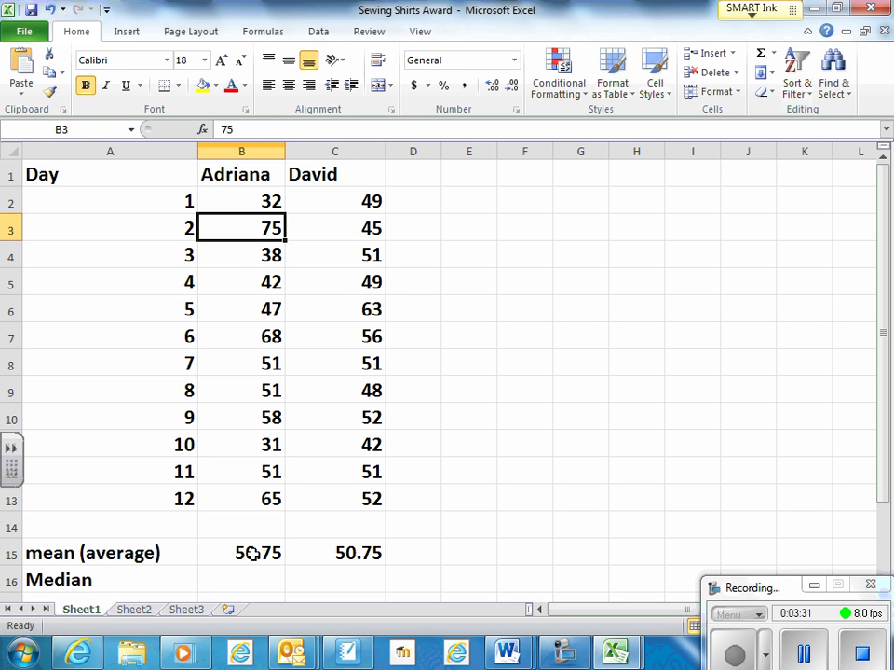
Step: Calculate the median of B2:B13 in B16 with the MEDIAN function and copy the formula across to C16
click(216, 585)
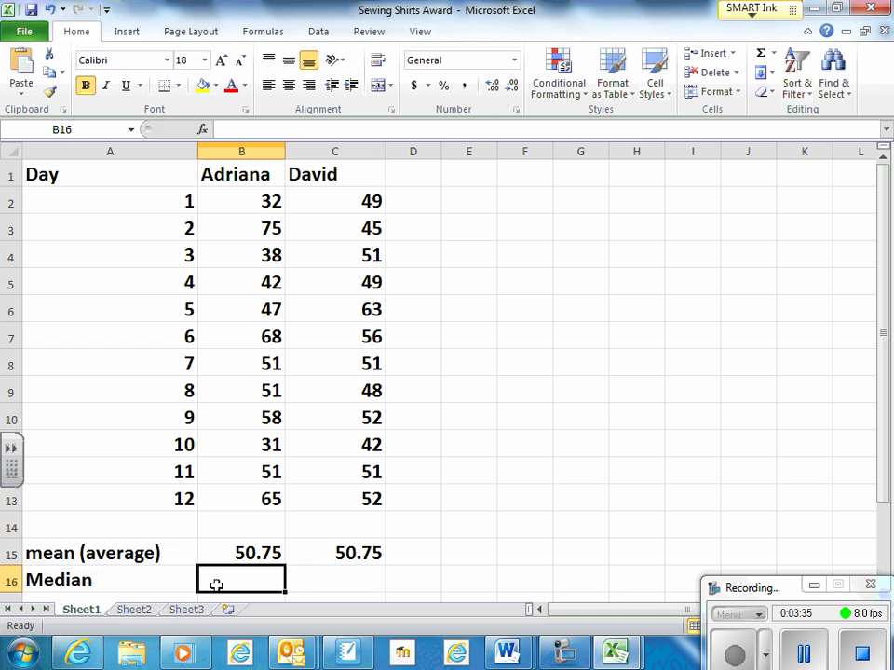
text(=me)
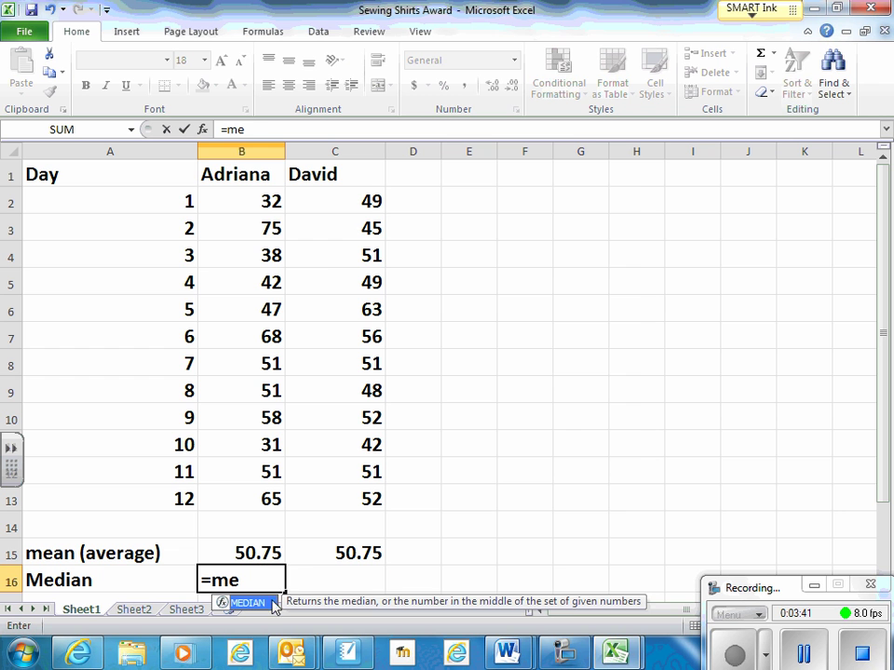
double_click(248, 603)
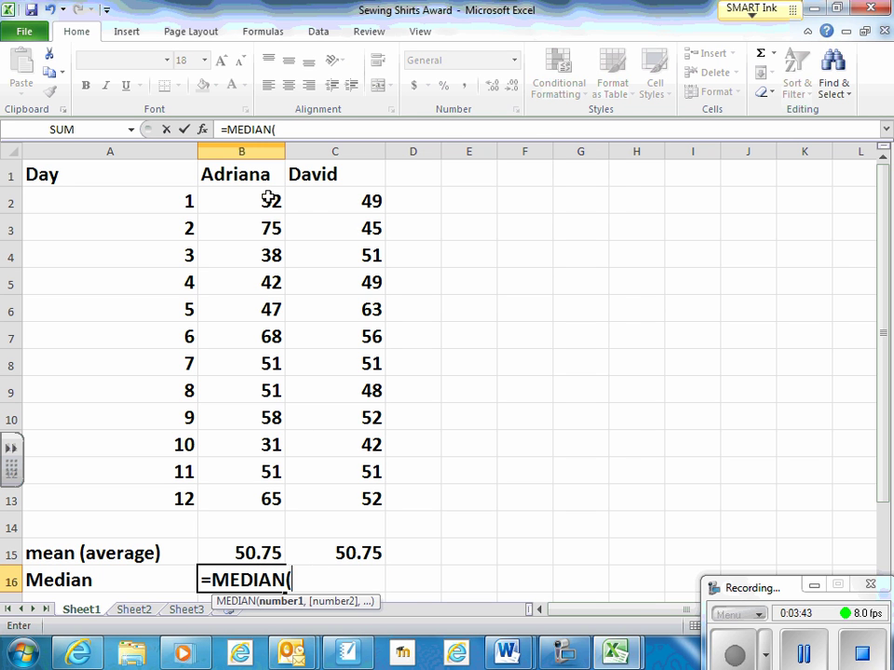
drag(268, 197, 271, 489)
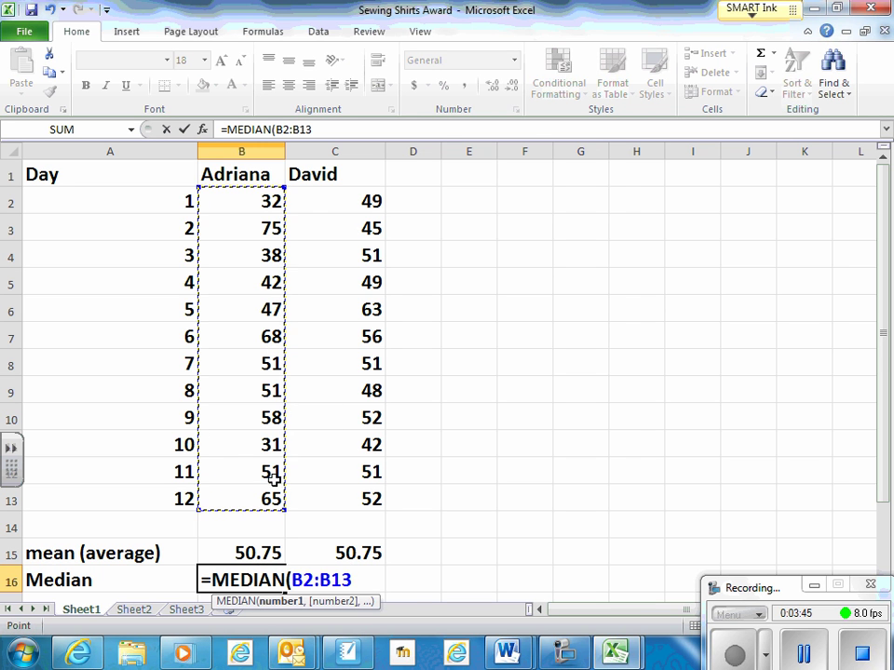
key(Return)
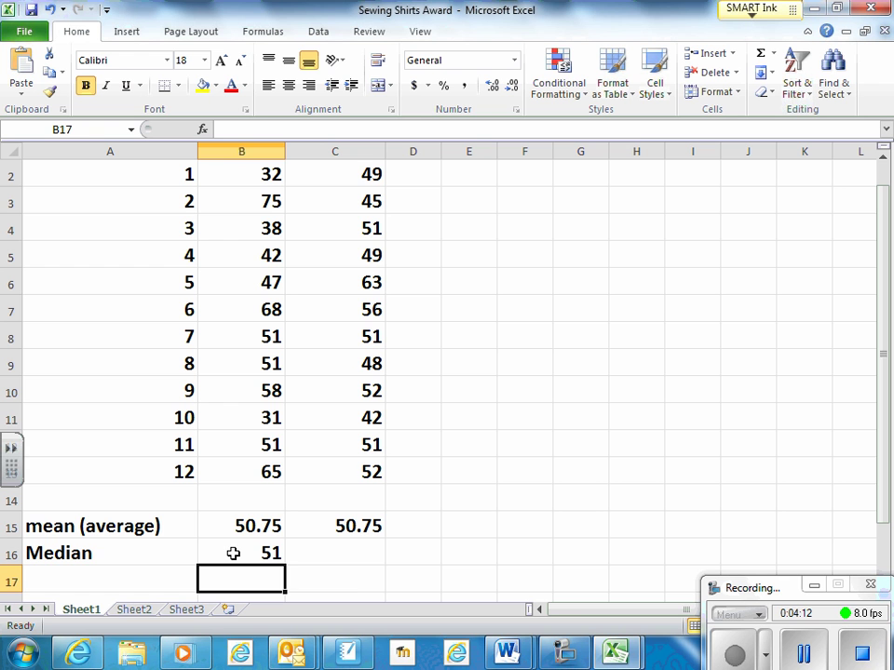
click(265, 559)
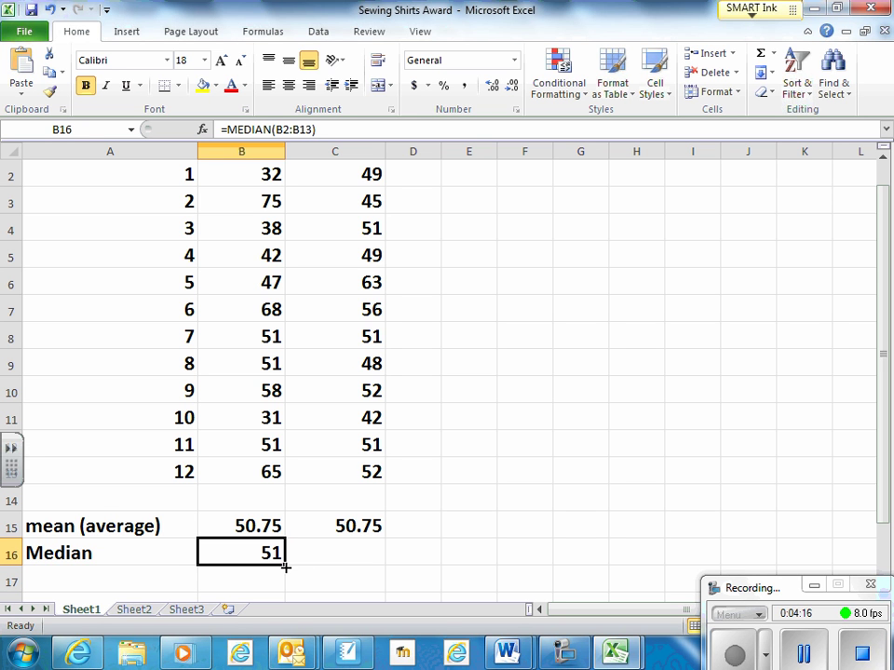
drag(284, 565, 366, 570)
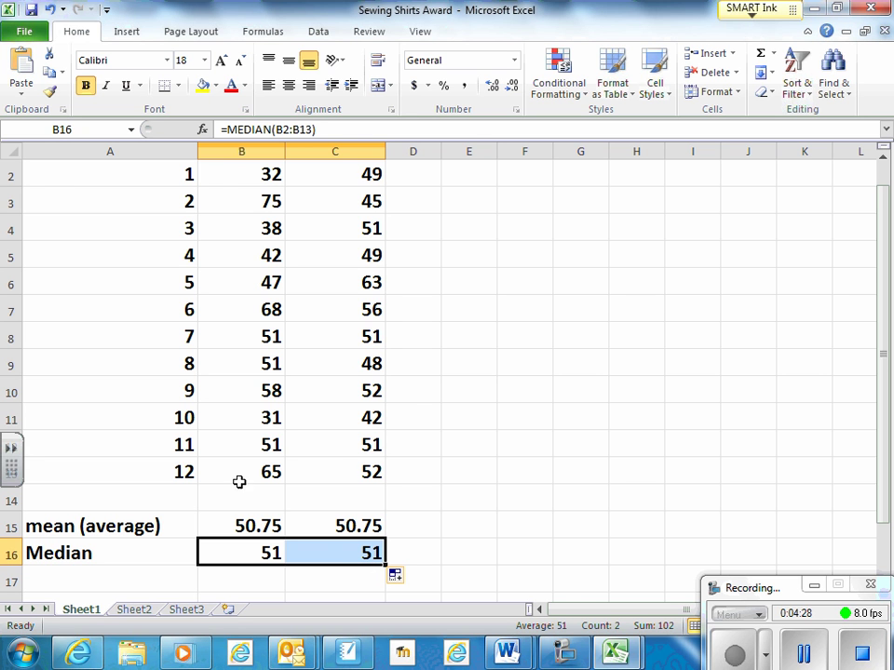
Step: Insert a markers-only scatter chart of A1:C13 and move it beside the data, starting at column D
scroll(243, 491, up, 1)
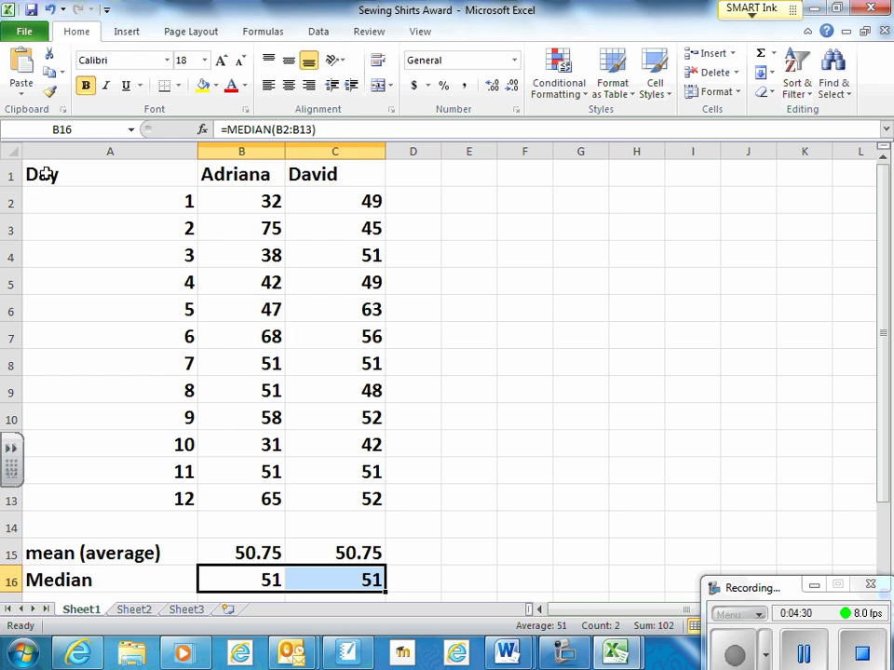
drag(38, 172, 368, 504)
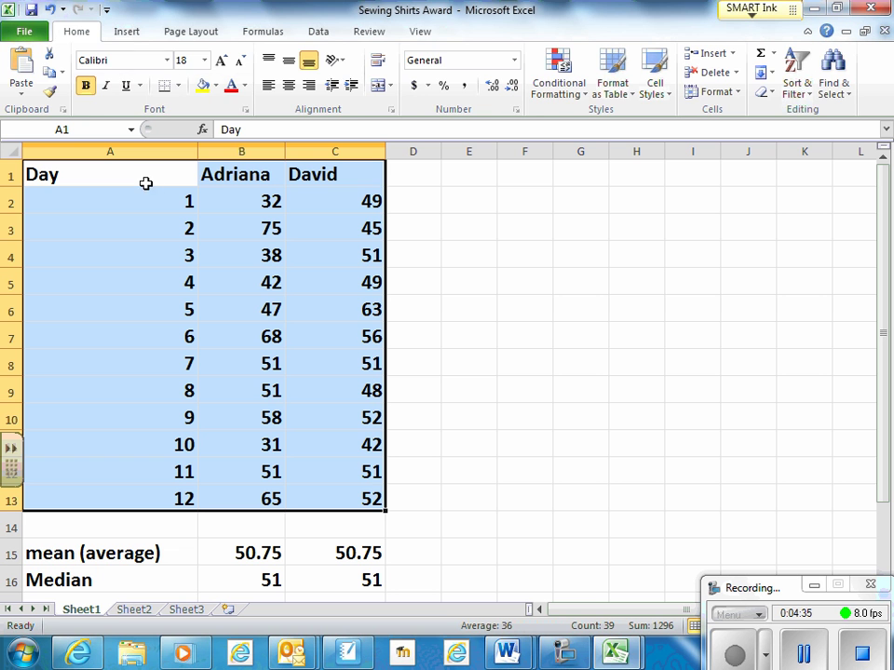
click(125, 35)
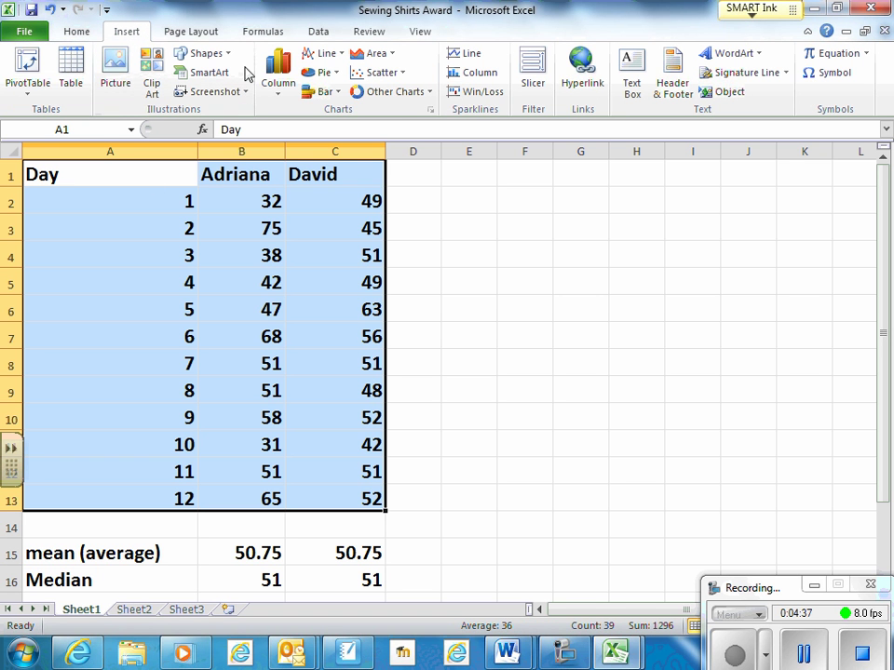
click(377, 76)
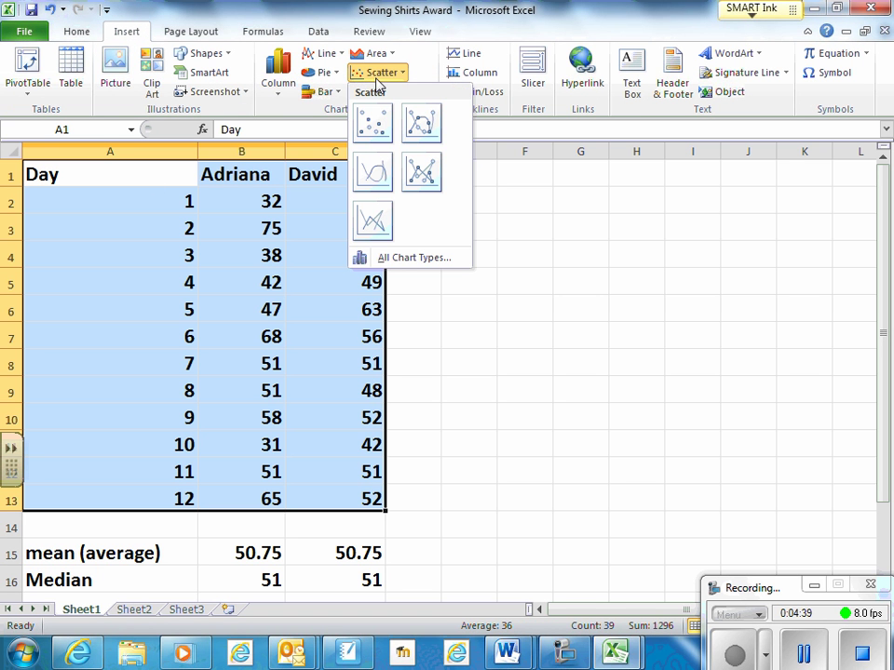
click(380, 130)
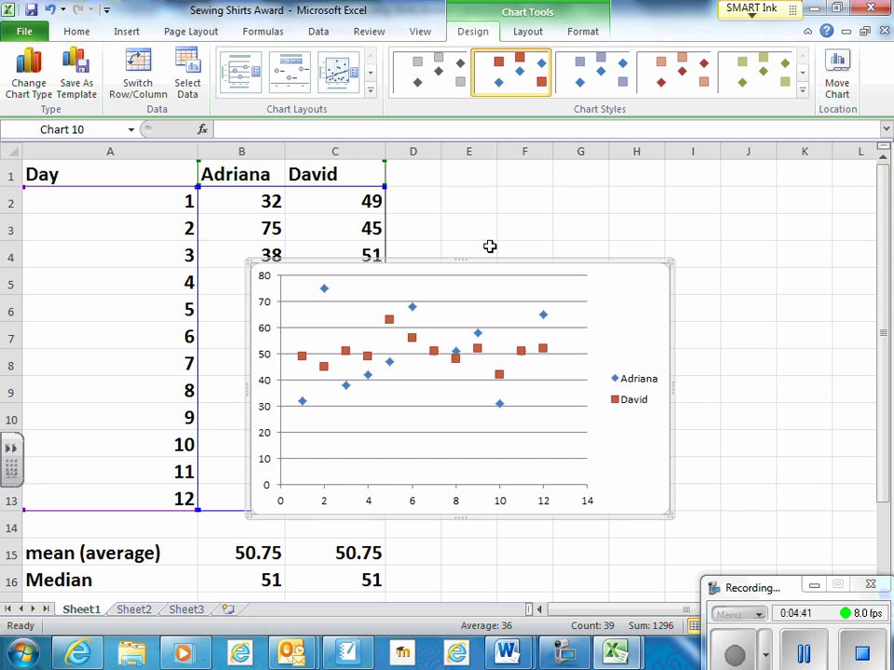
drag(614, 287, 748, 283)
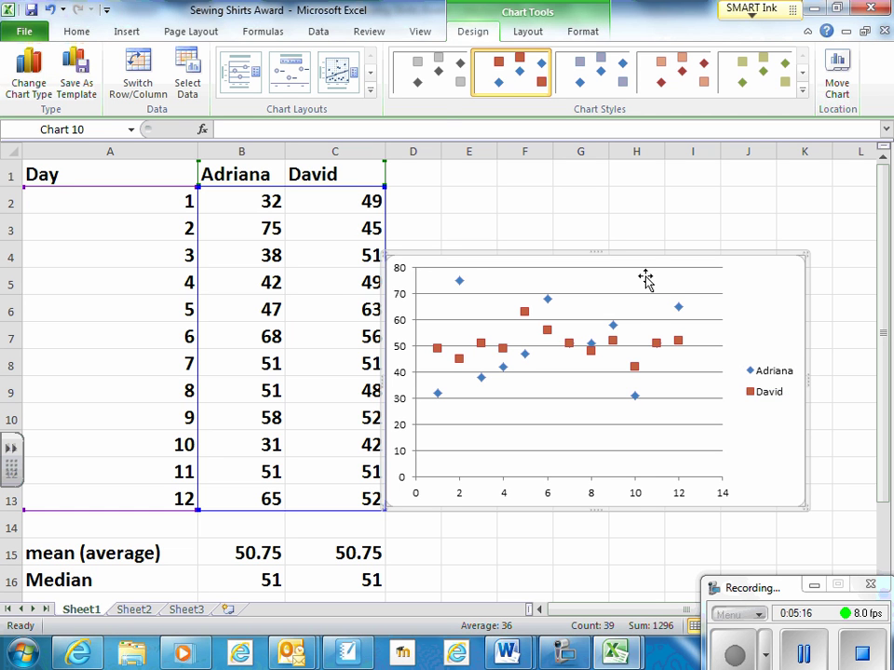
Step: Add the title "Shirts per day by Person" above the scatter chart
click(534, 33)
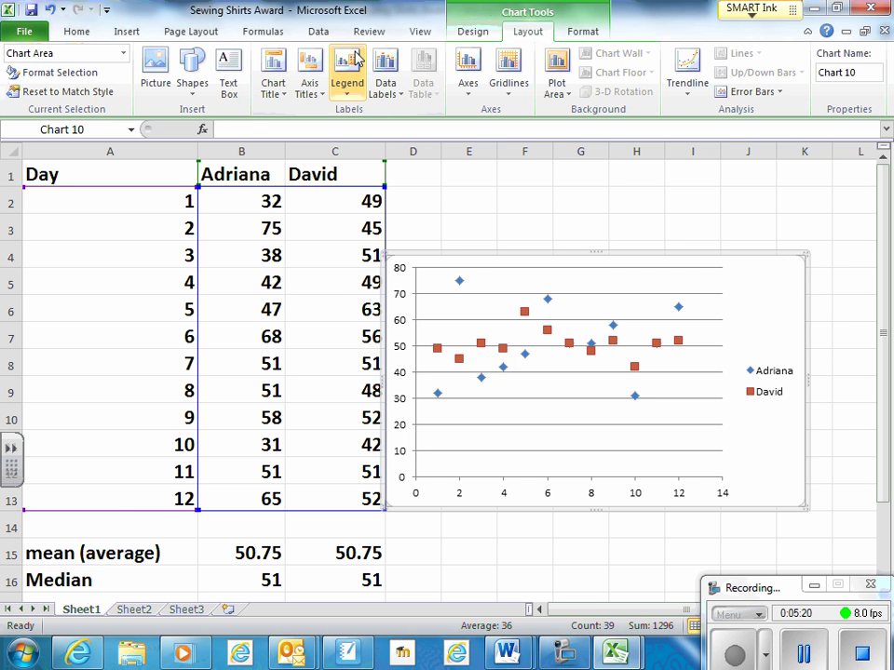
click(276, 75)
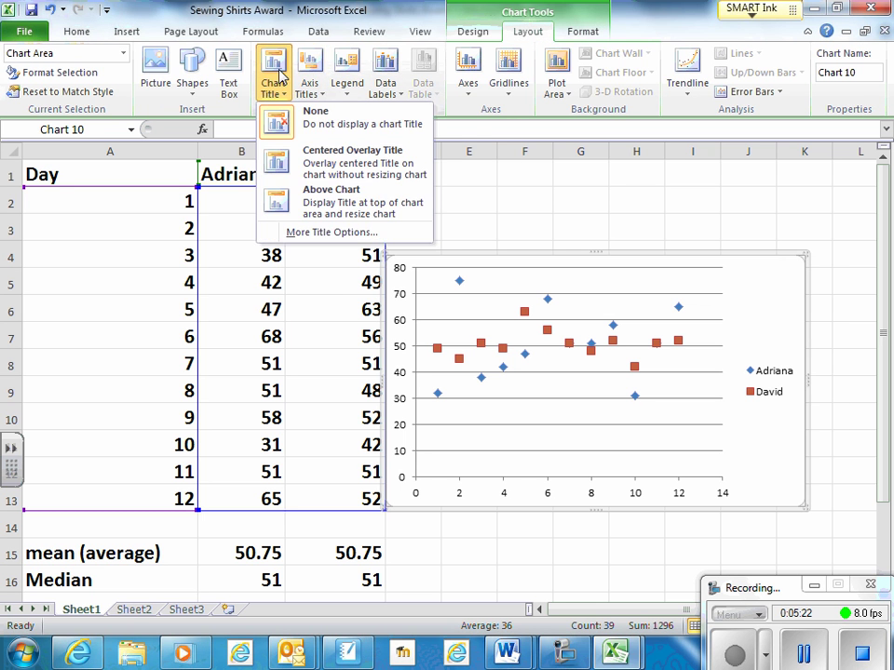
click(346, 195)
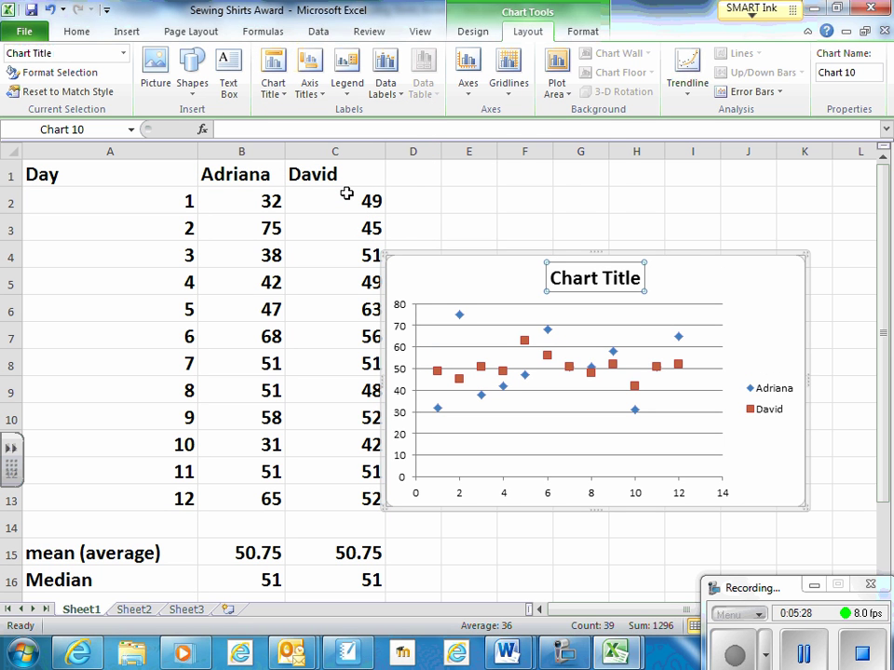
text(Shirts)
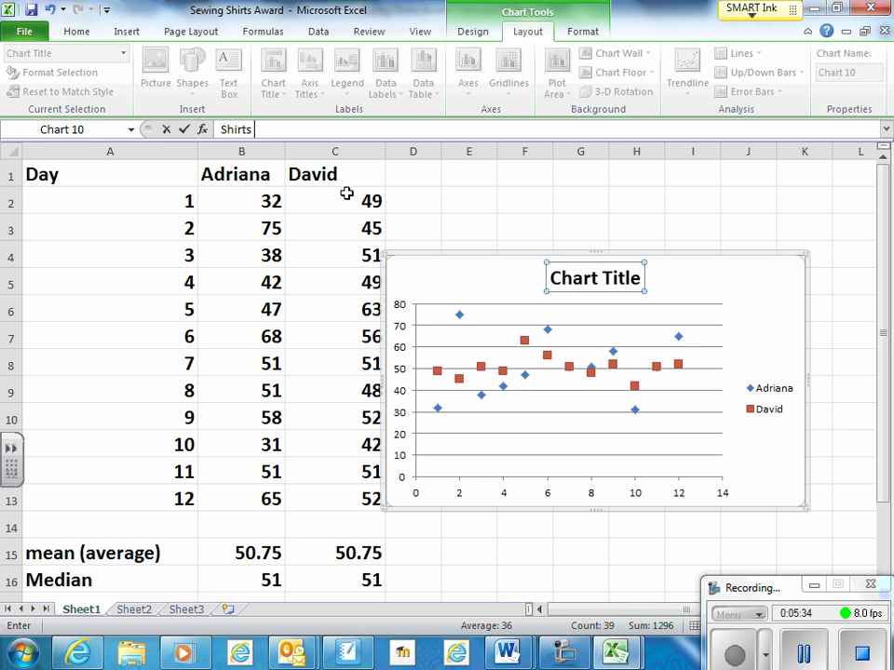
text(per day by Person)
key(Return)
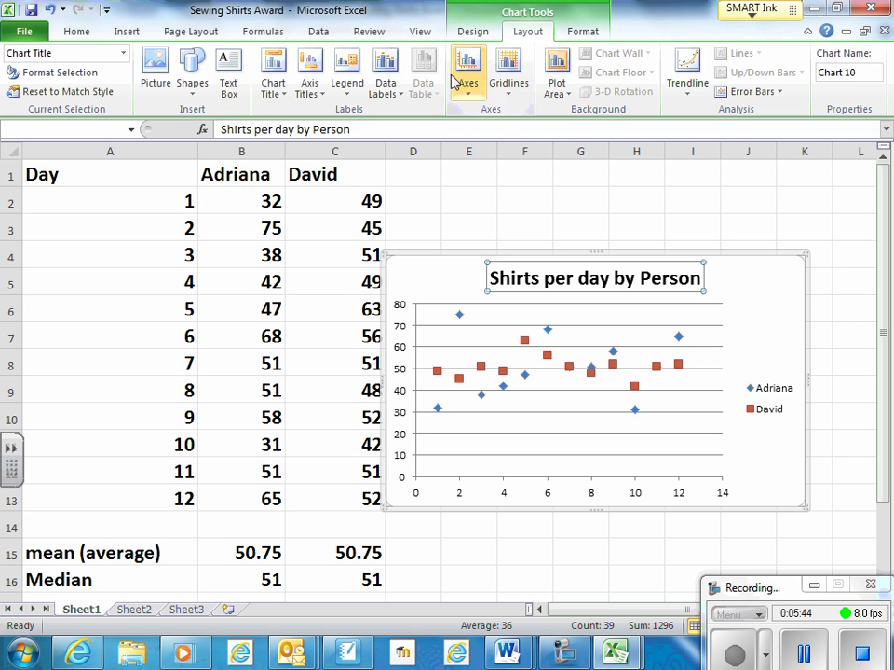
Step: Add the title "Day" below the chart's horizontal axis
click(308, 84)
mouse_move(365, 113)
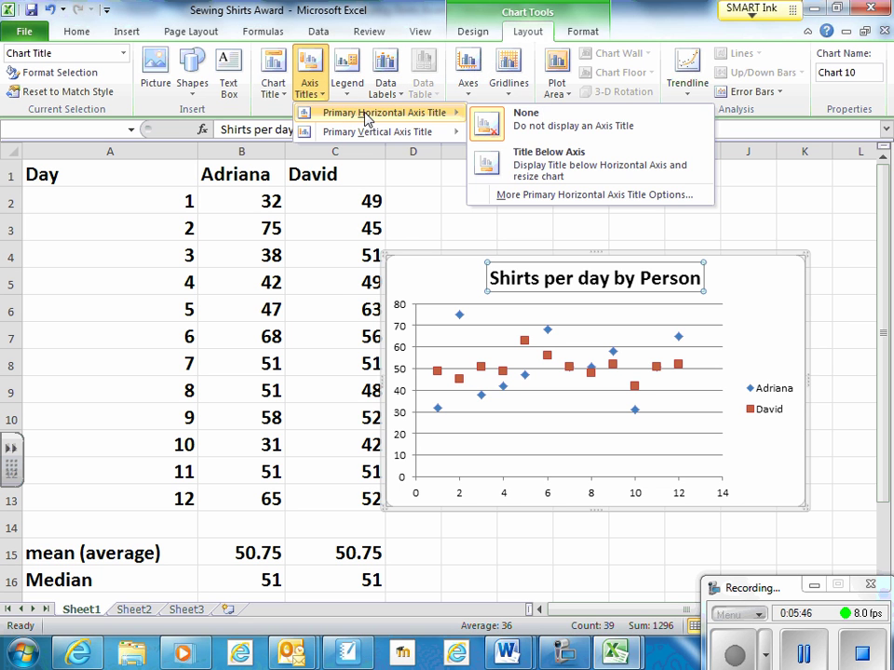
click(556, 168)
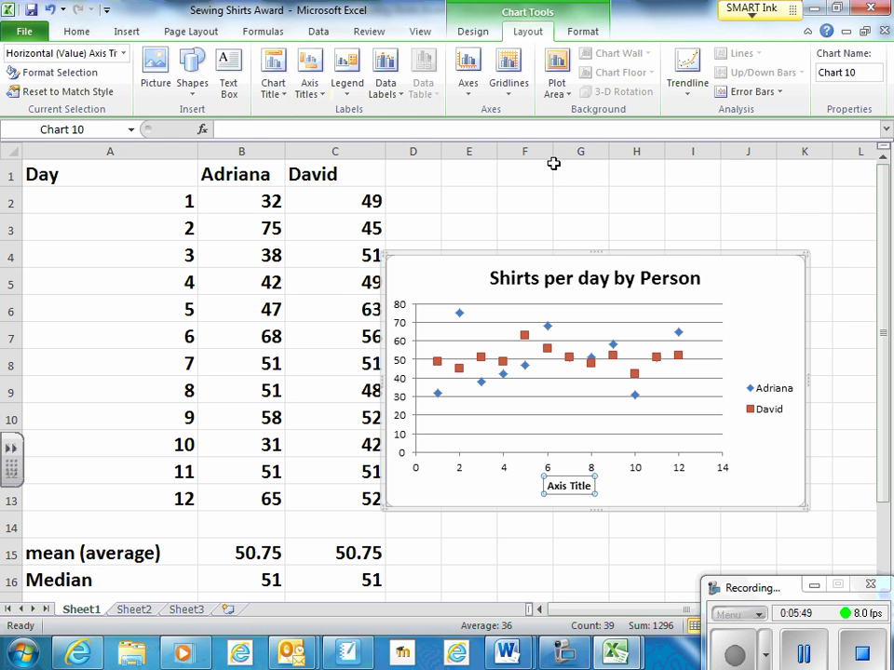
text(Day)
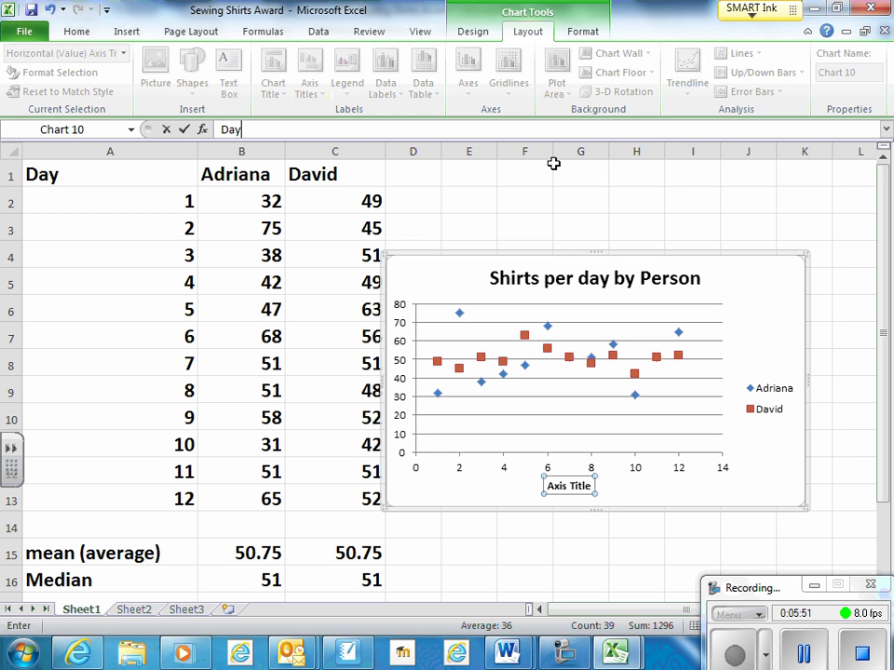
key(Return)
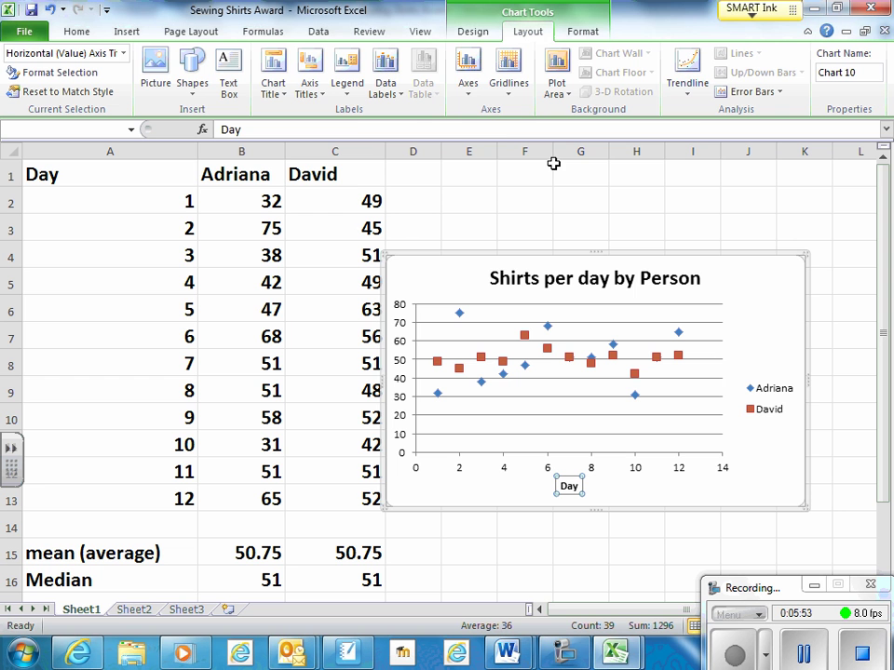
Step: Add a rotated title reading "Shirts per day" to the chart's vertical axis
click(309, 80)
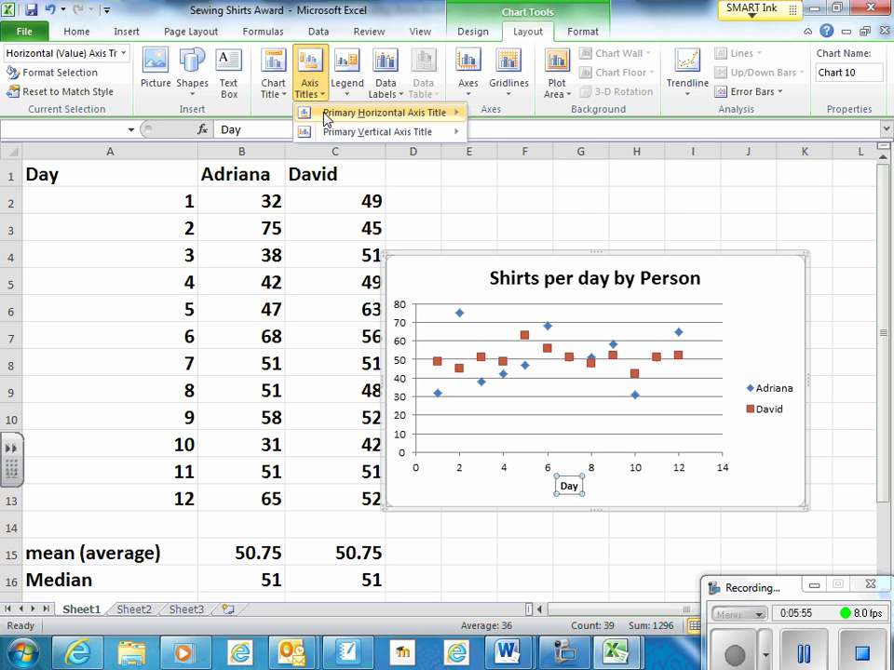
mouse_move(330, 133)
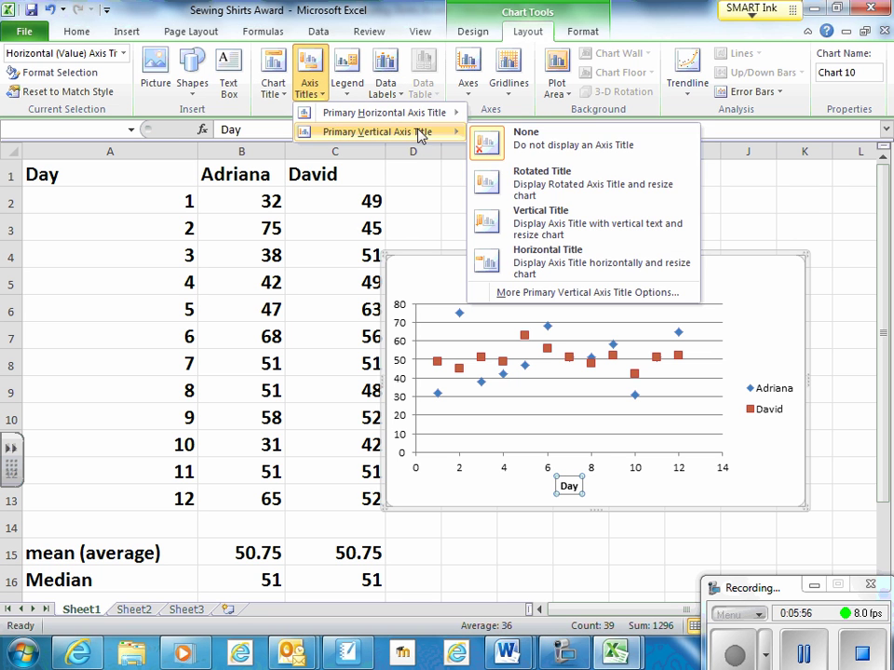
click(566, 196)
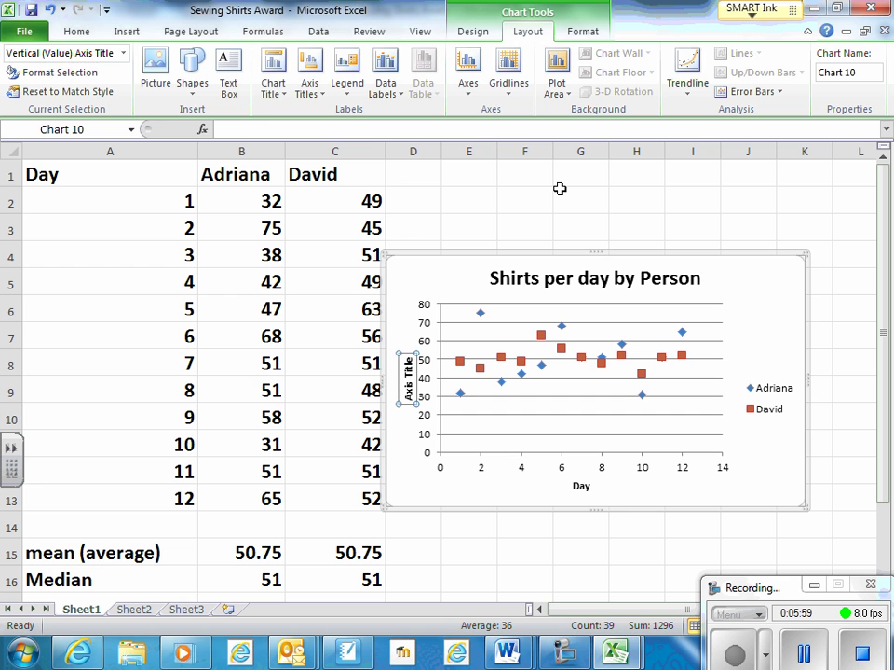
text(Shir)
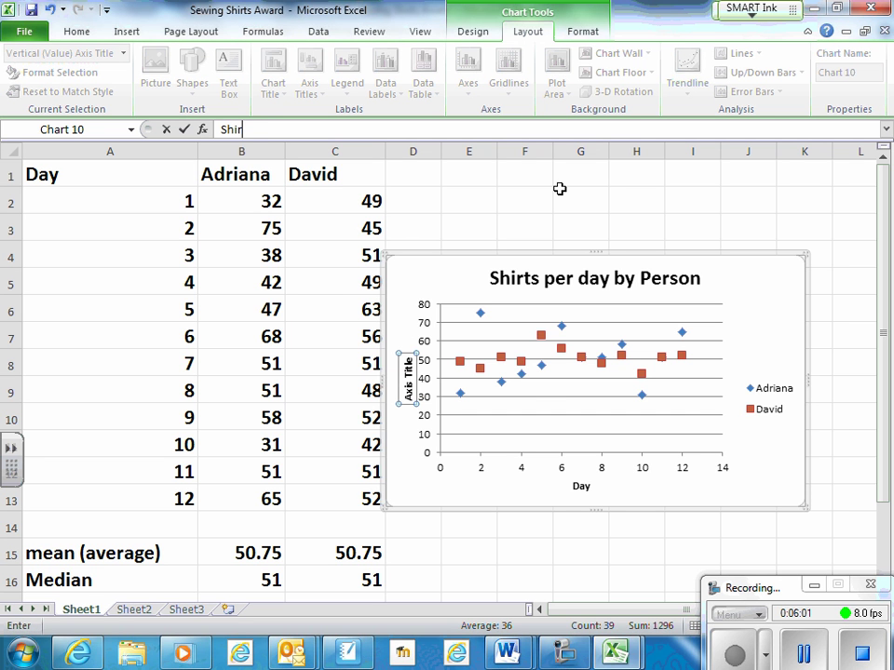
text(stts per day)
key(Return)
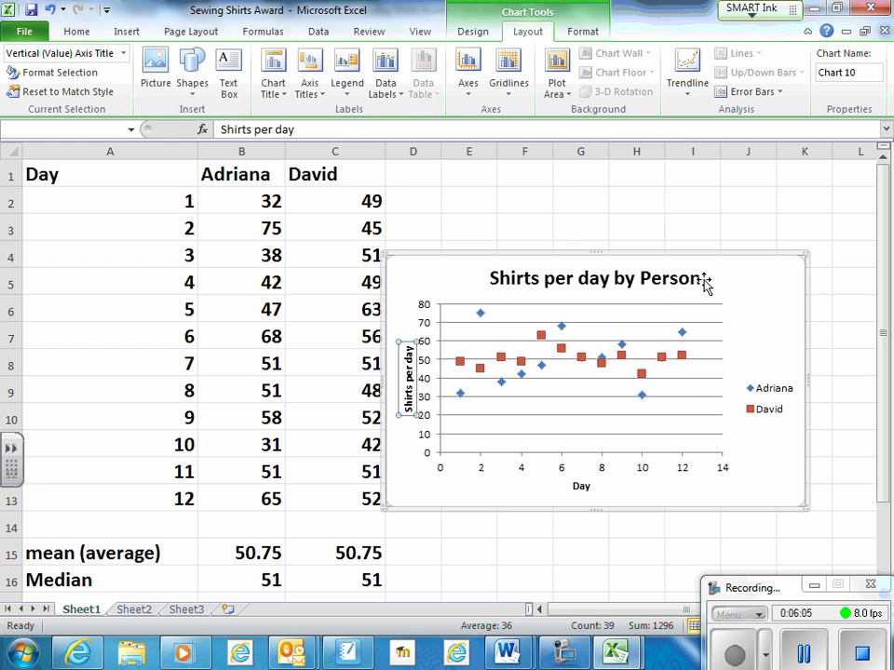
click(660, 195)
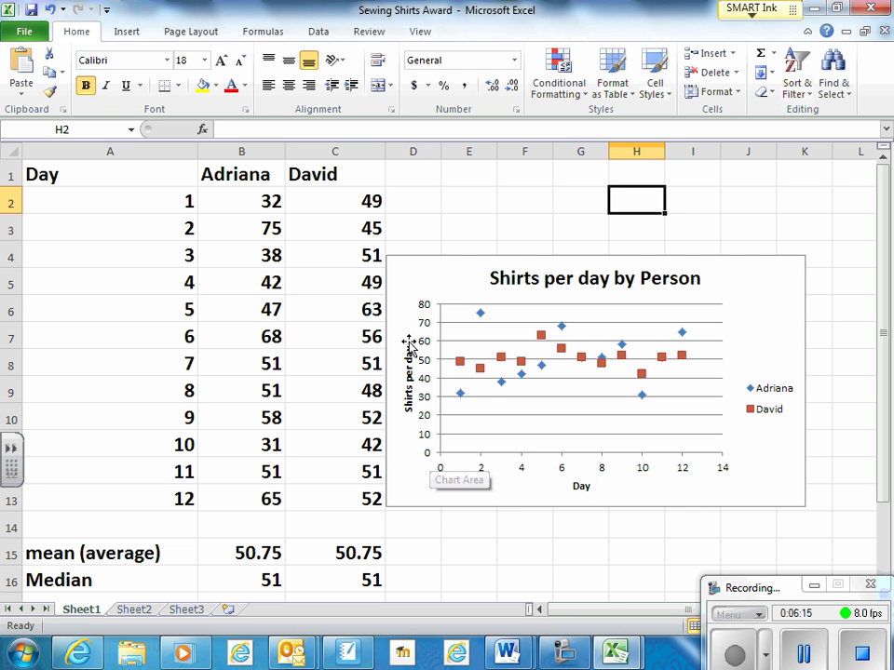
Step: Set the font size of all the text in the scatter chart to 14
click(397, 270)
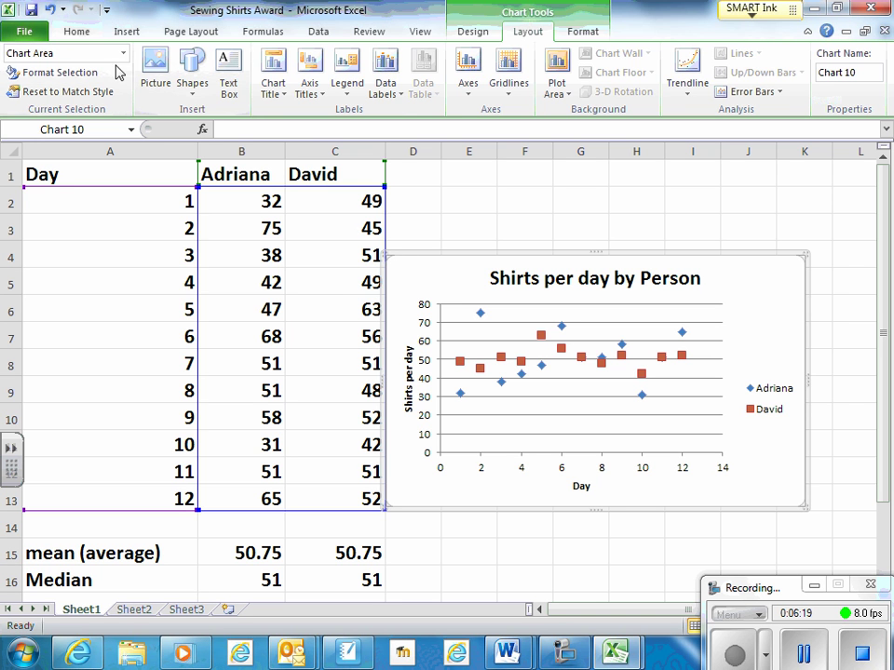
click(75, 30)
click(204, 59)
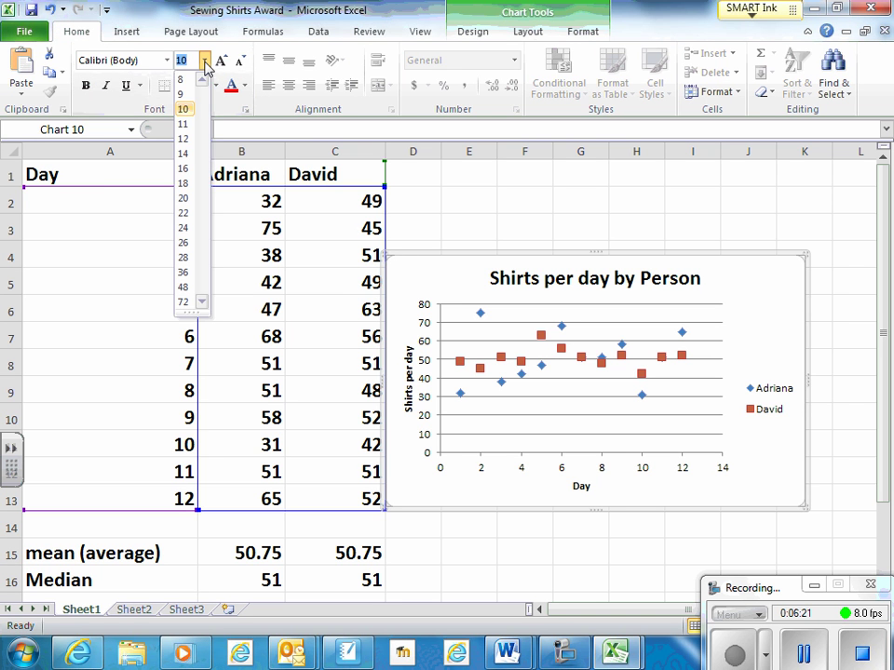
click(186, 169)
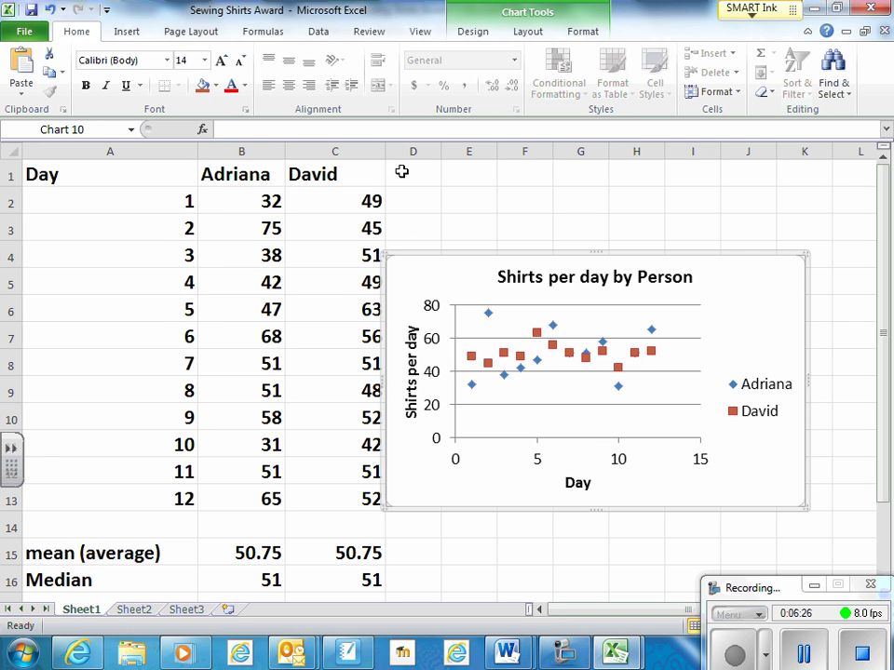
click(458, 189)
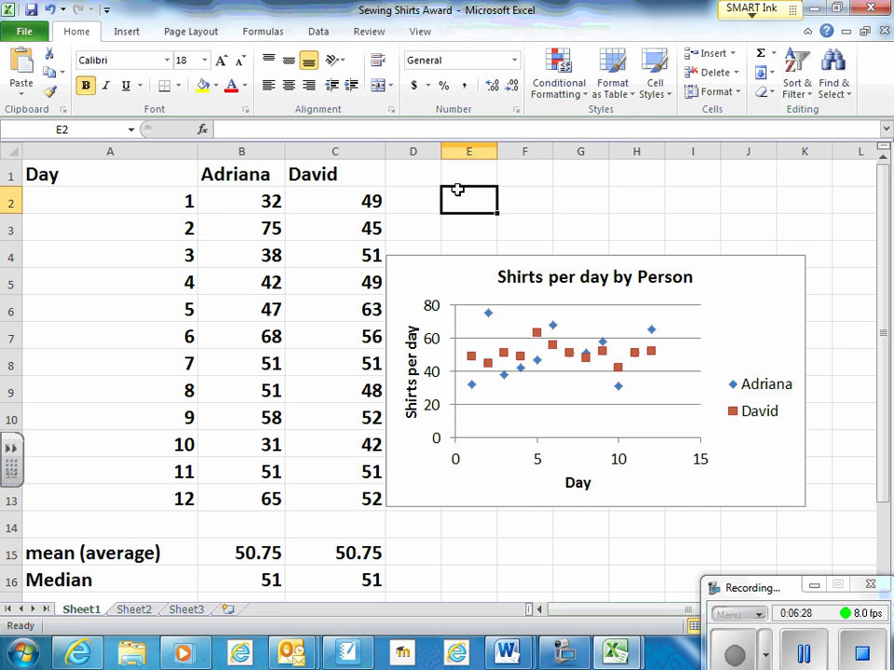